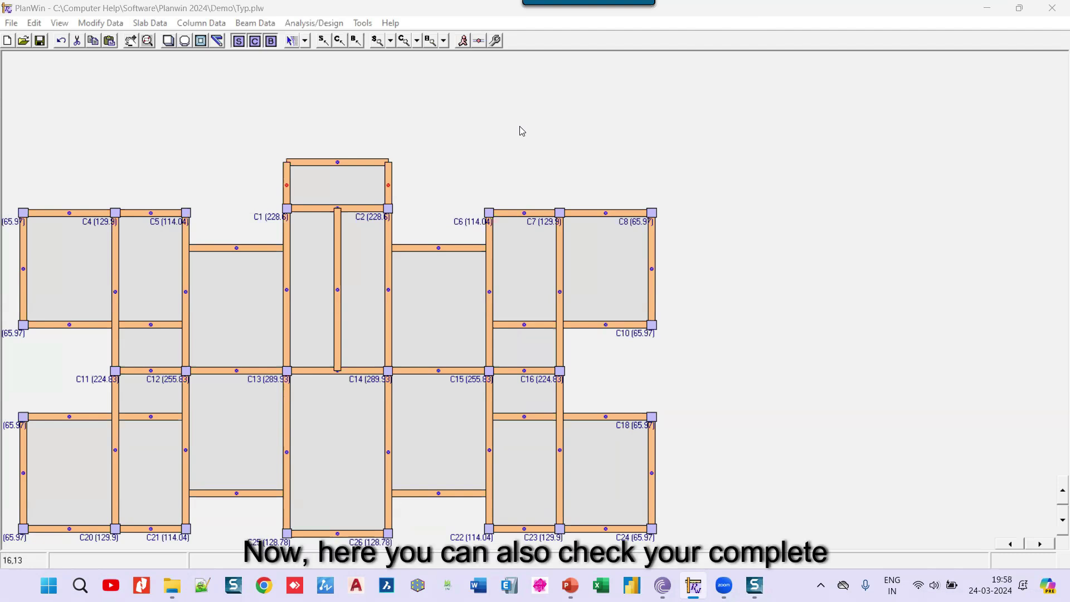
- Label the slabs with their total load and the beams with their UDL, and turn off the column labels
left_click(392, 41)
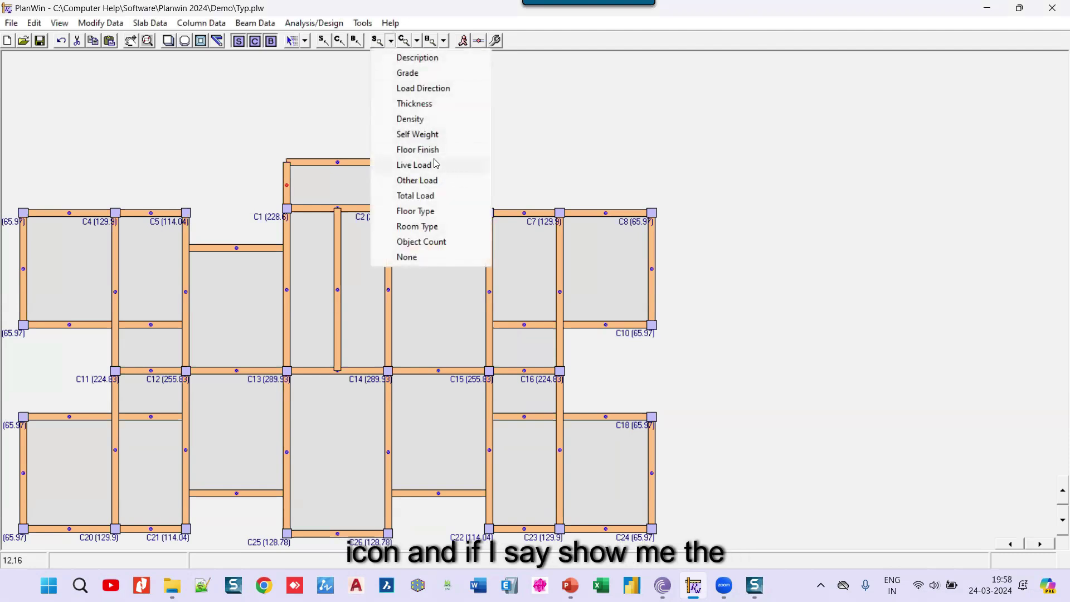
left_click(422, 195)
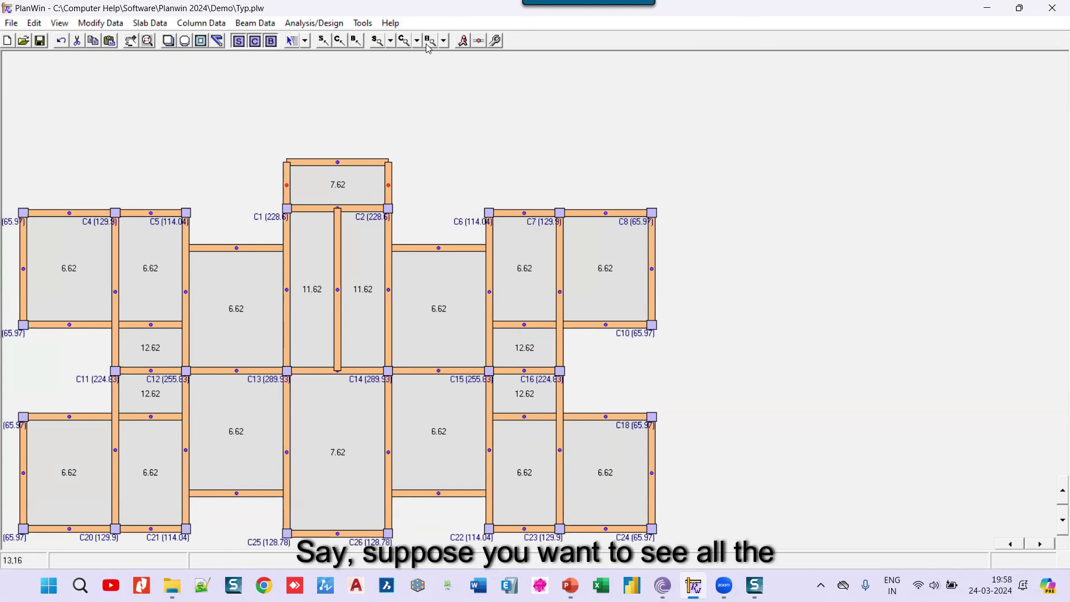
left_click(445, 42)
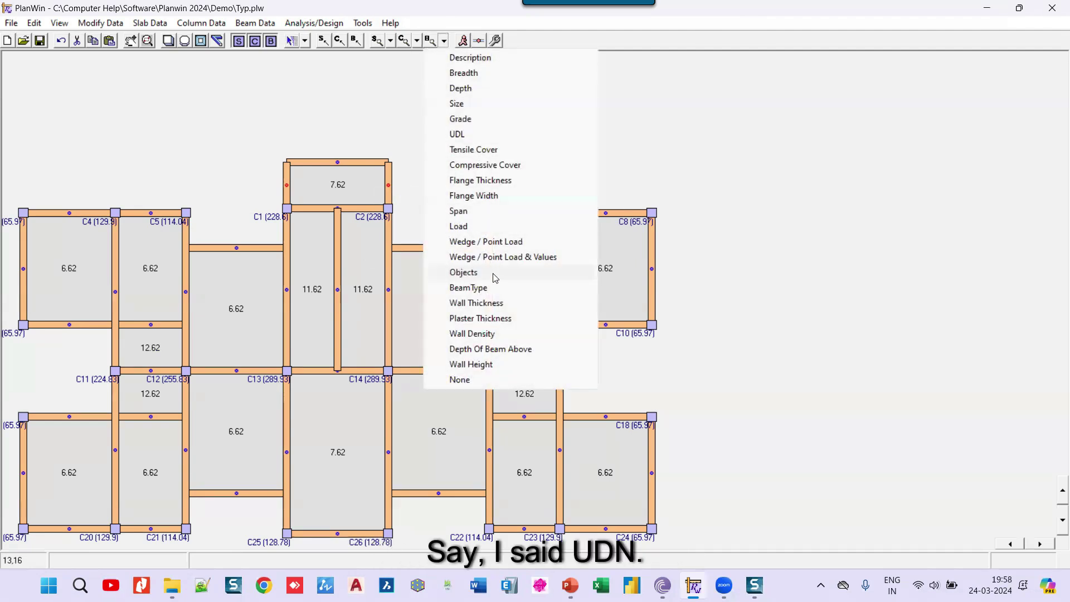
left_click(472, 135)
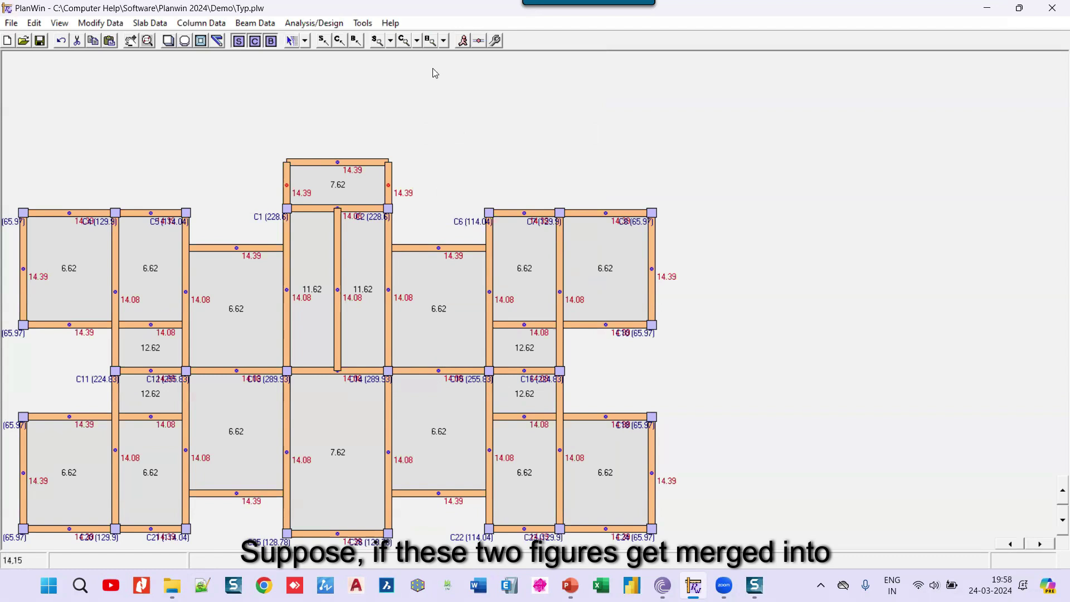
left_click(418, 41)
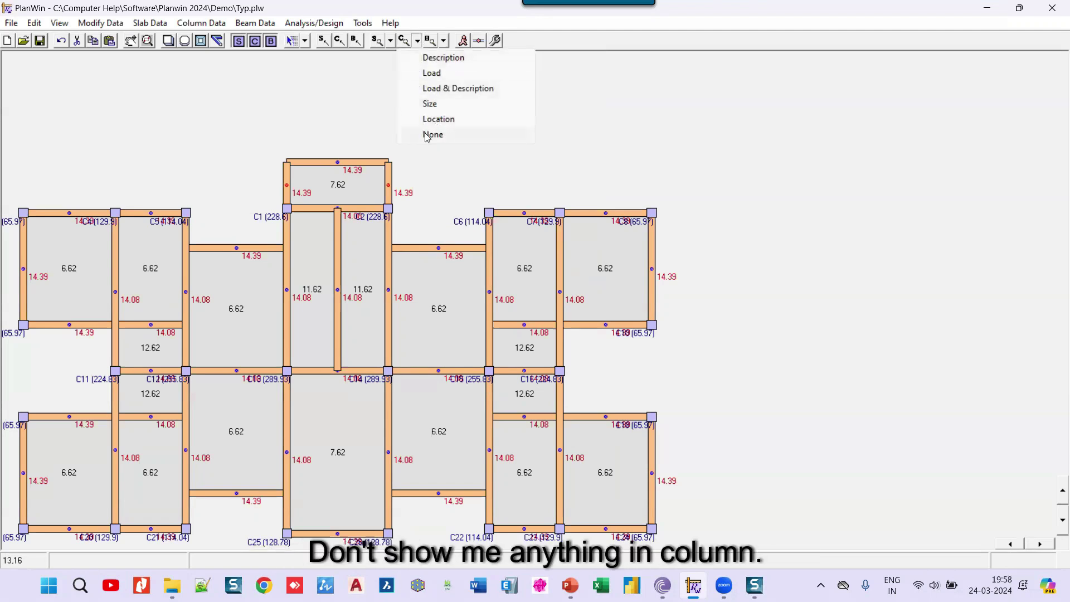
left_click(427, 134)
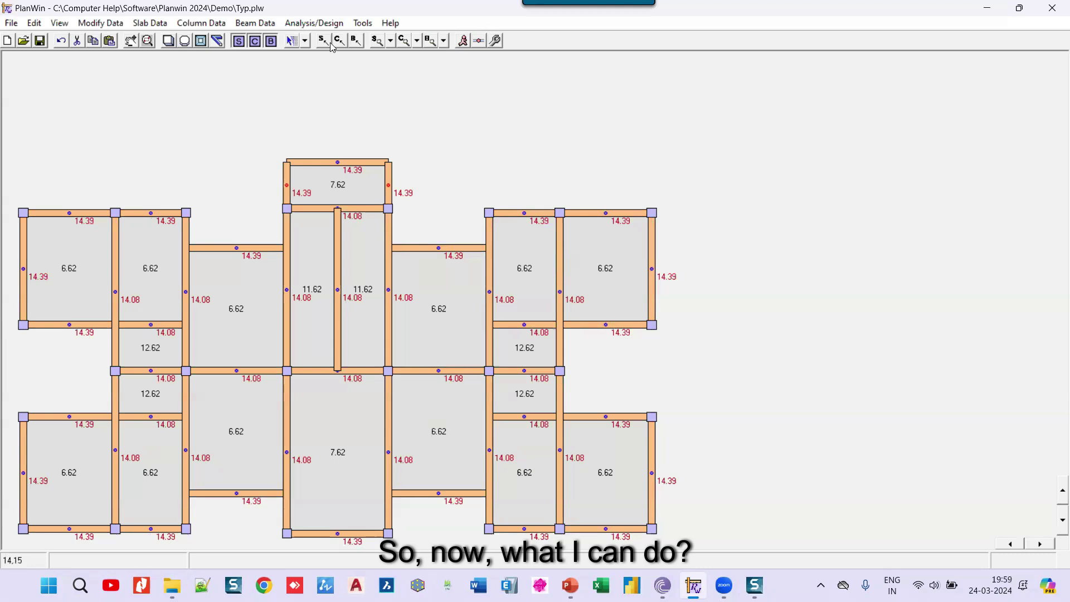
- Set the UDL of the three outer beams around the projecting slab above C1 and C2 to a free-standing wall 1 m high
left_click(306, 41)
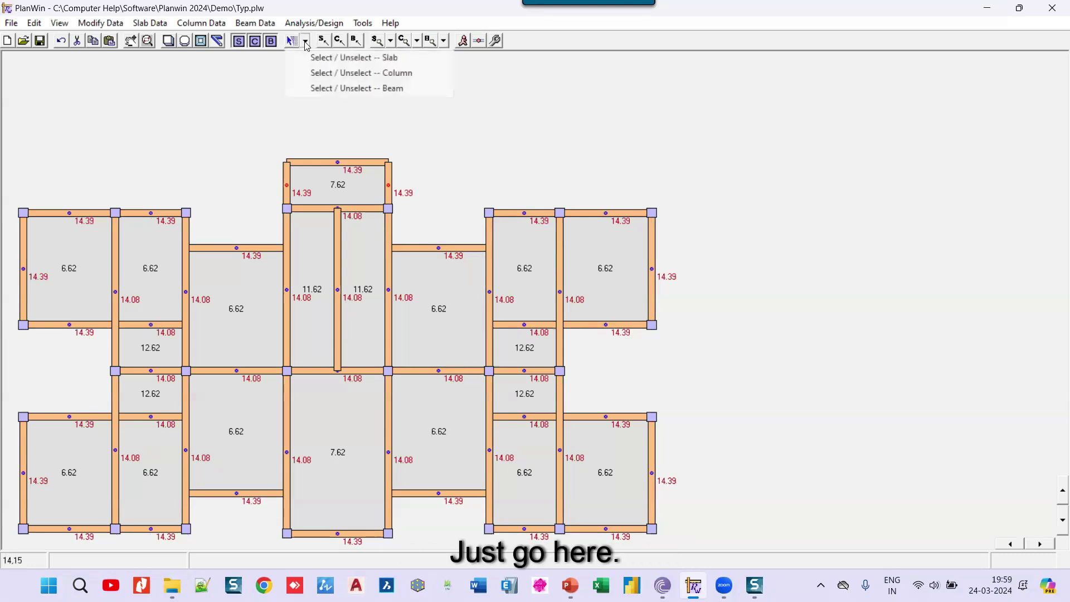
left_click(373, 89)
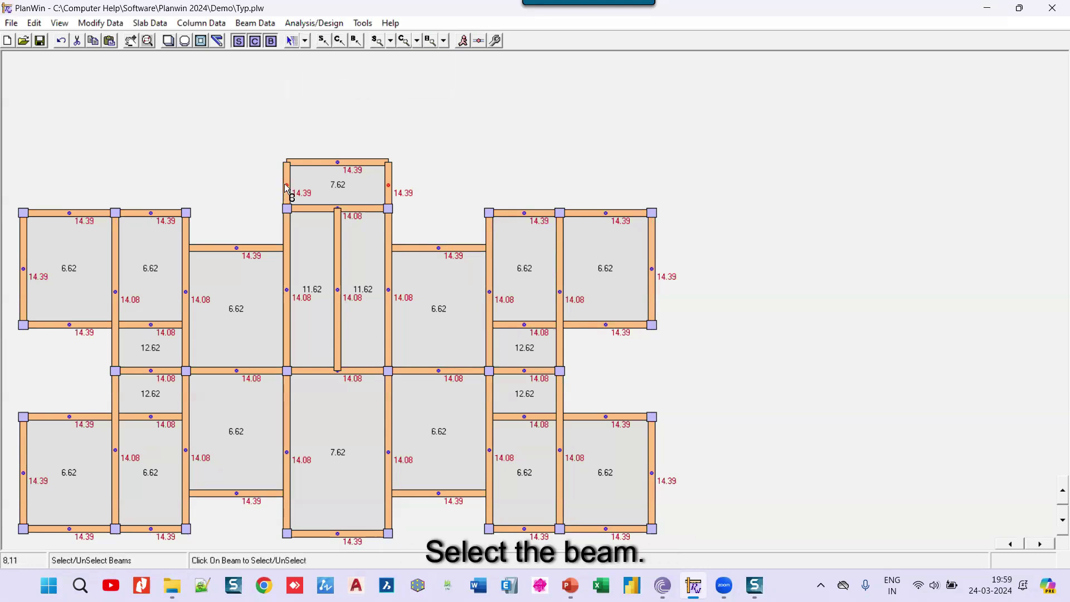
left_click(286, 188)
left_click(327, 164)
left_click(388, 190)
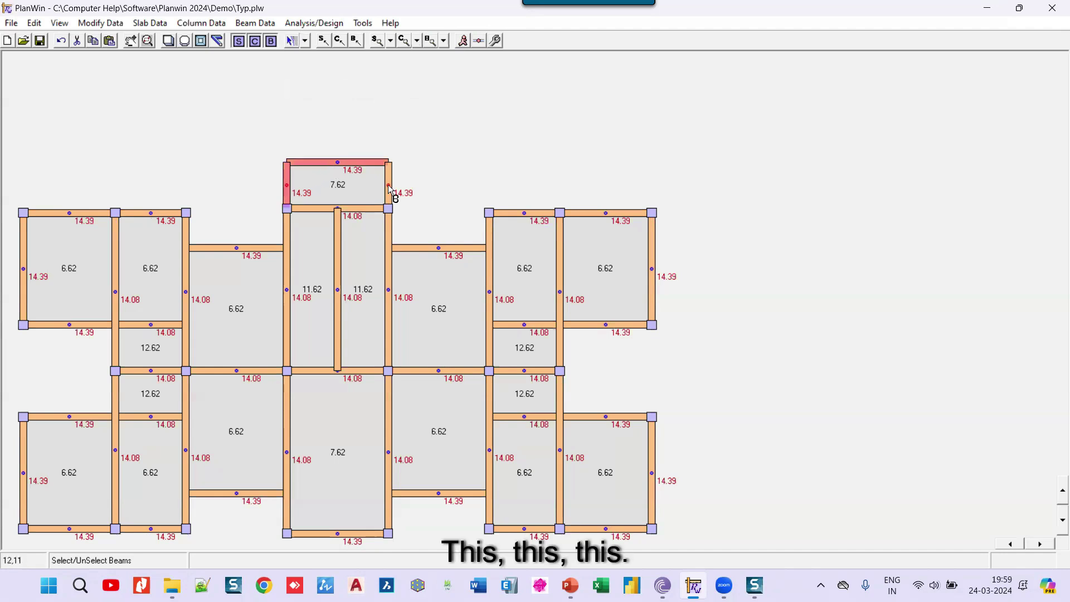
left_click(357, 41)
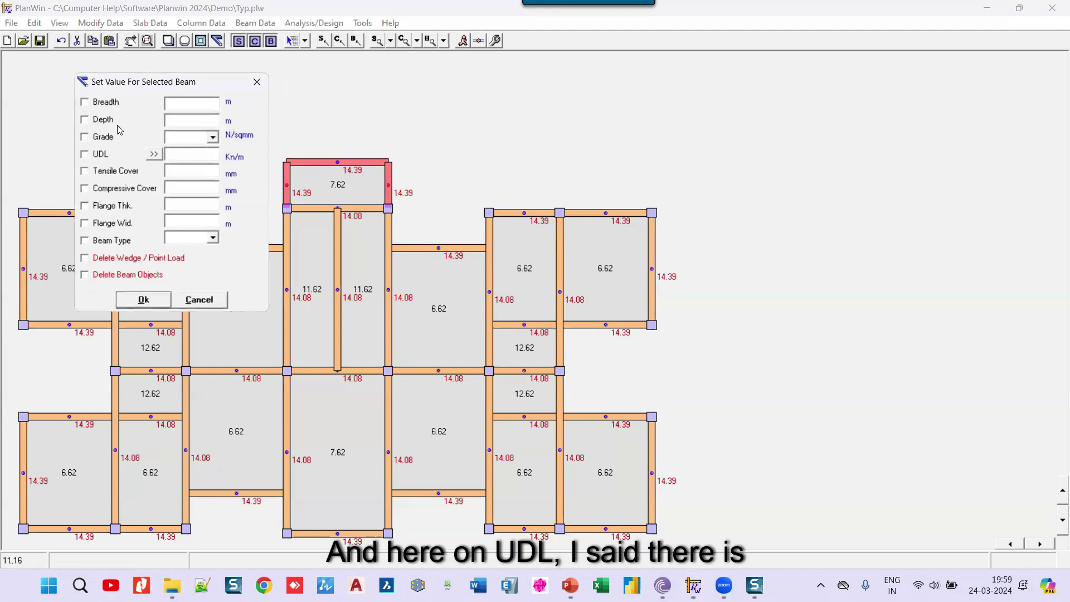
left_click(153, 155)
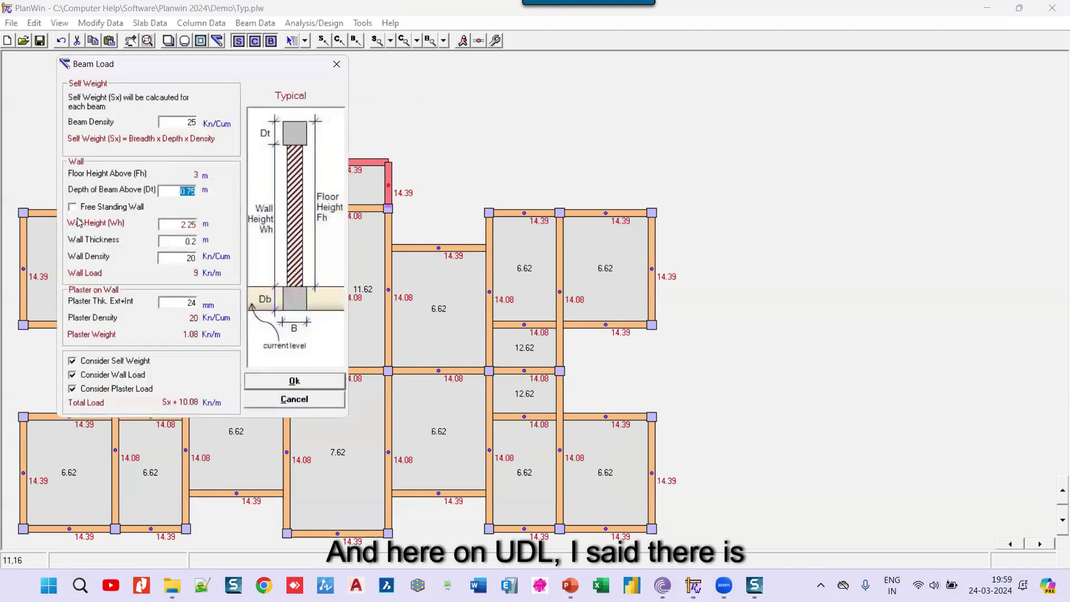
left_click(73, 209)
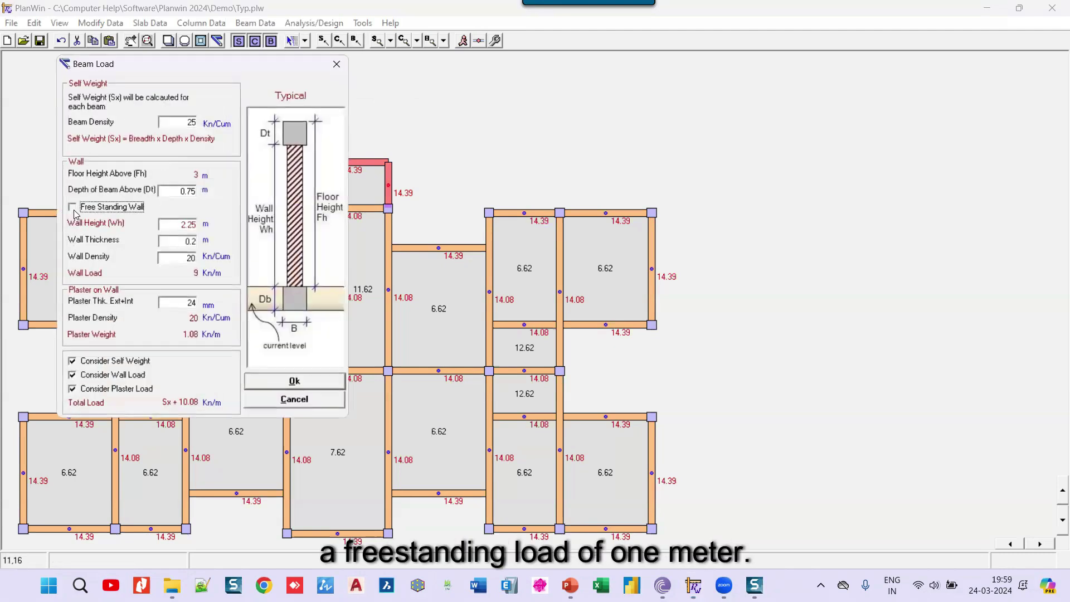
double_click(163, 223)
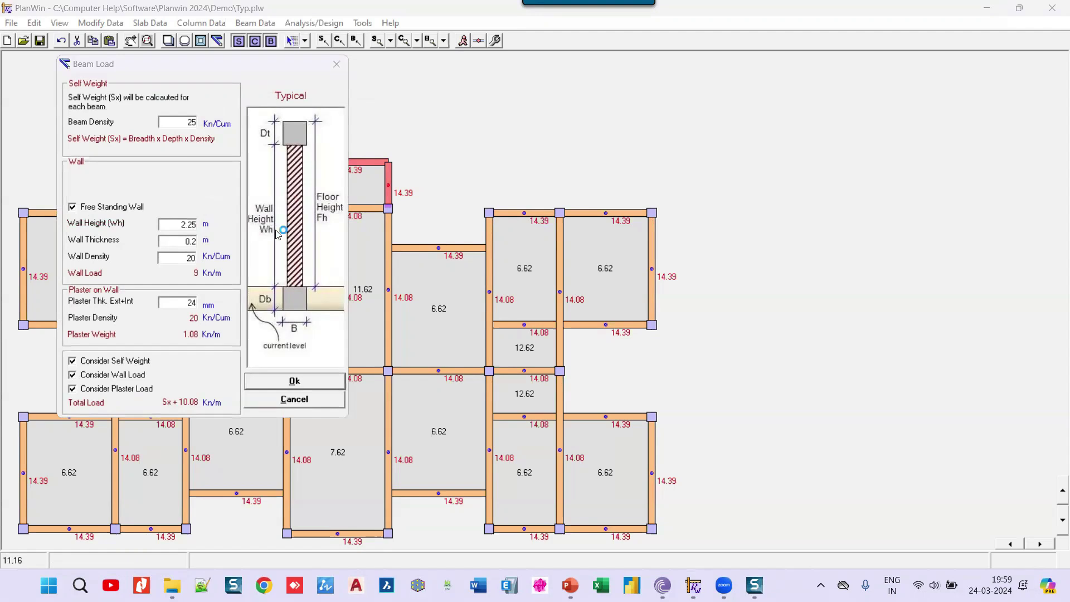
key("F1")
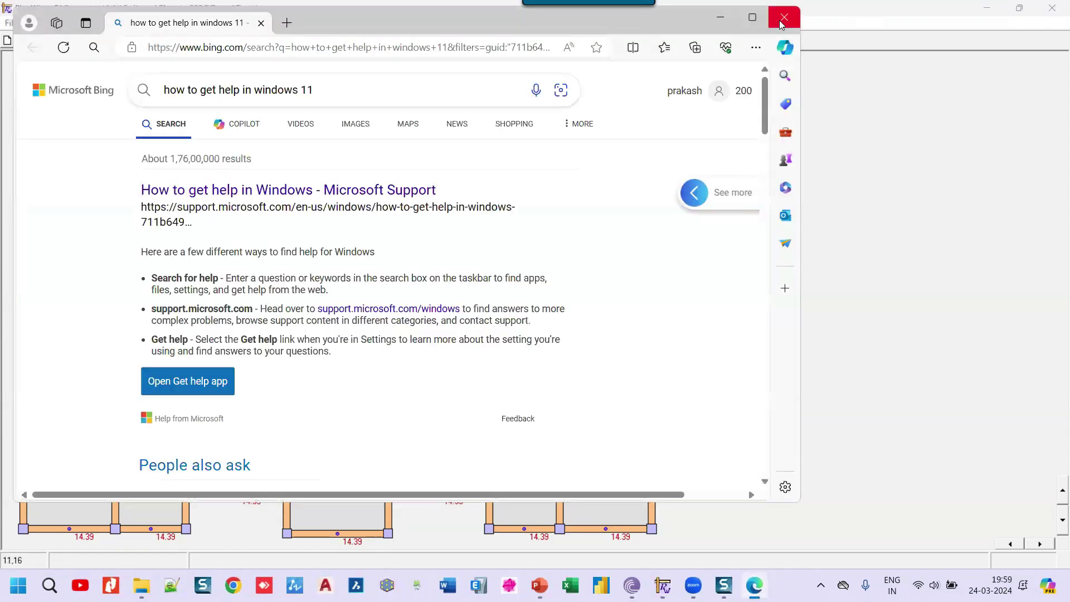
left_click(785, 17)
type("1")
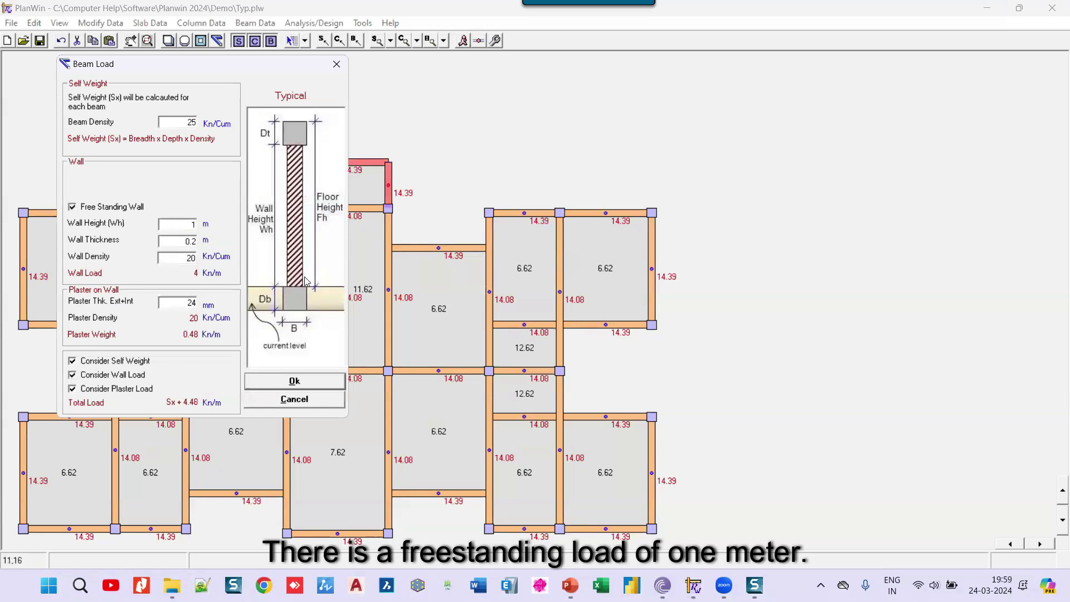
left_click(309, 382)
left_click(159, 299)
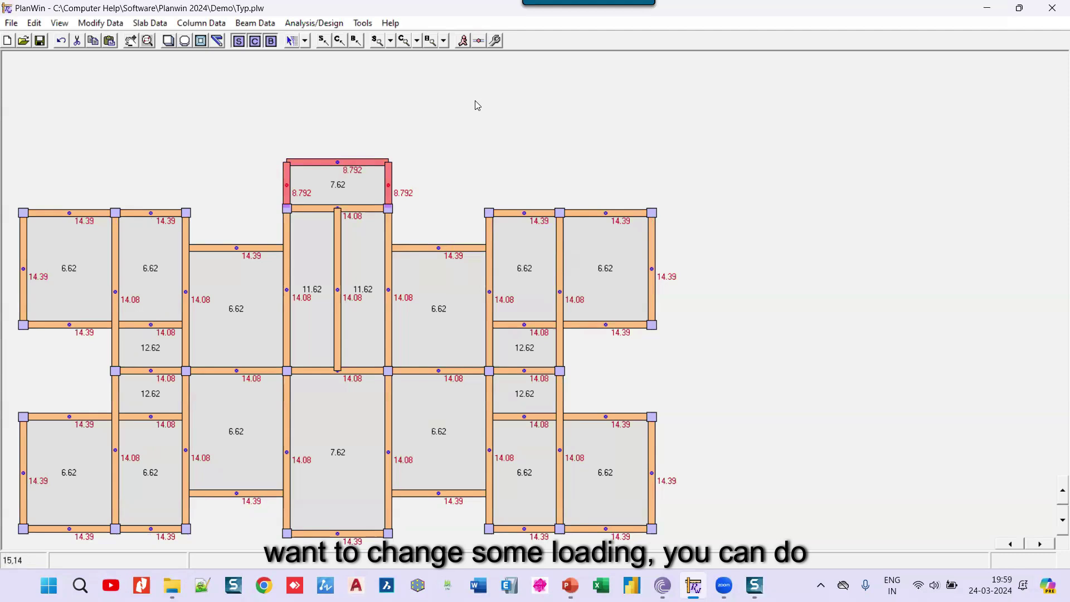
- Run the analysis with the revised beam loads, close its summary and save the typical floor plan
left_click(466, 41)
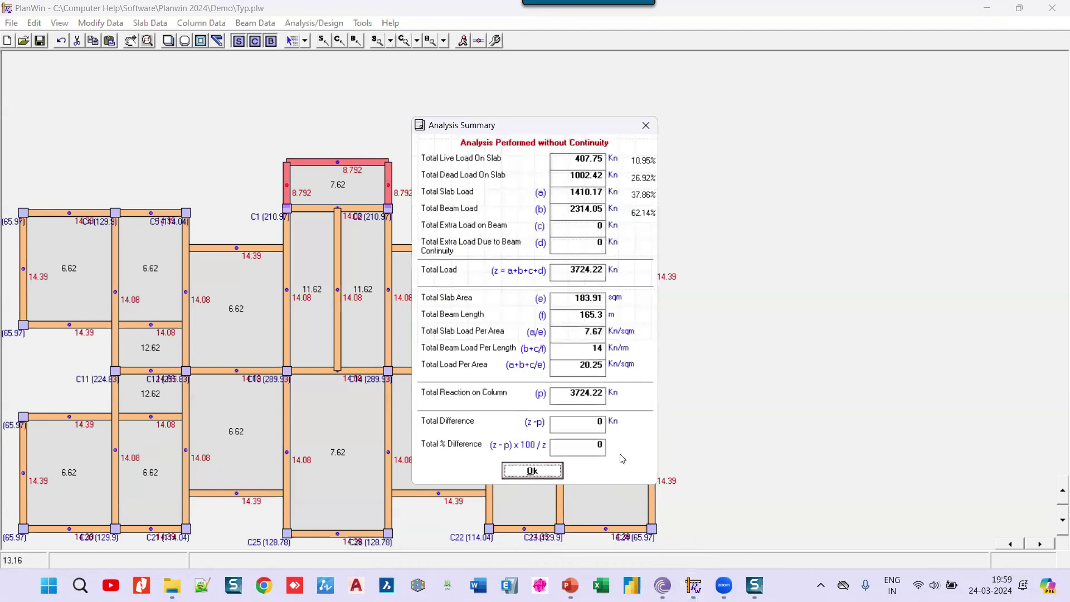
key("Return")
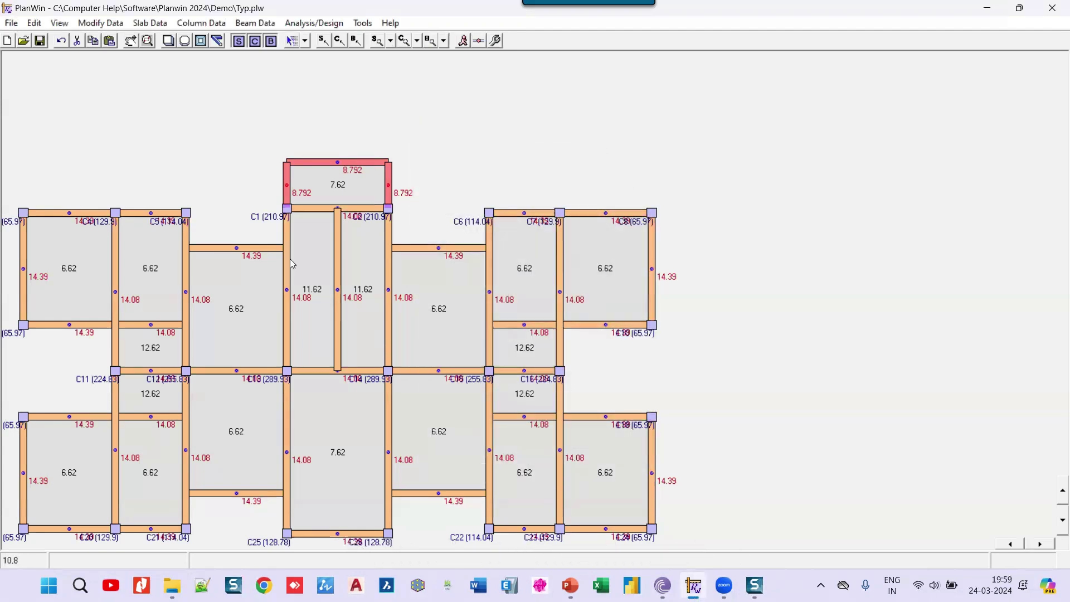
left_click(12, 23)
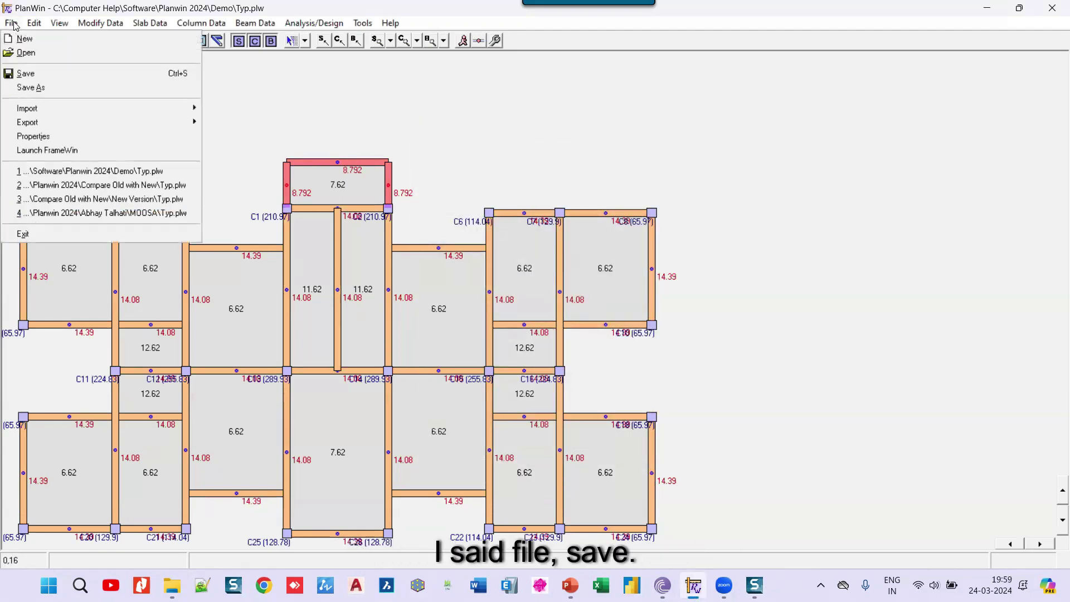
left_click(35, 74)
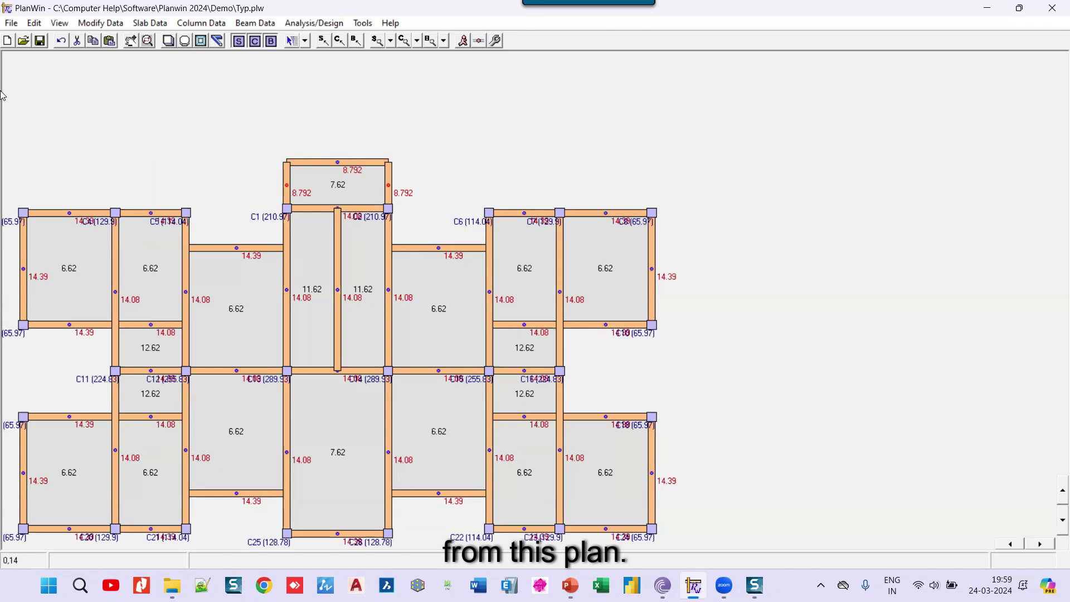
- Save a copy of the plan as Plinth in the Demo folder
left_click(11, 23)
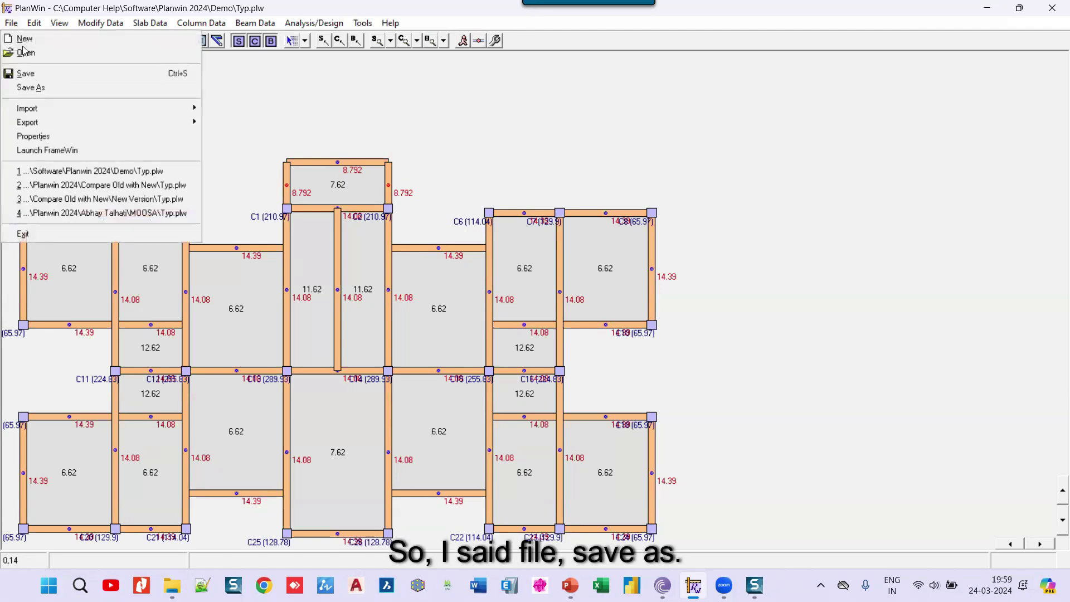
left_click(42, 82)
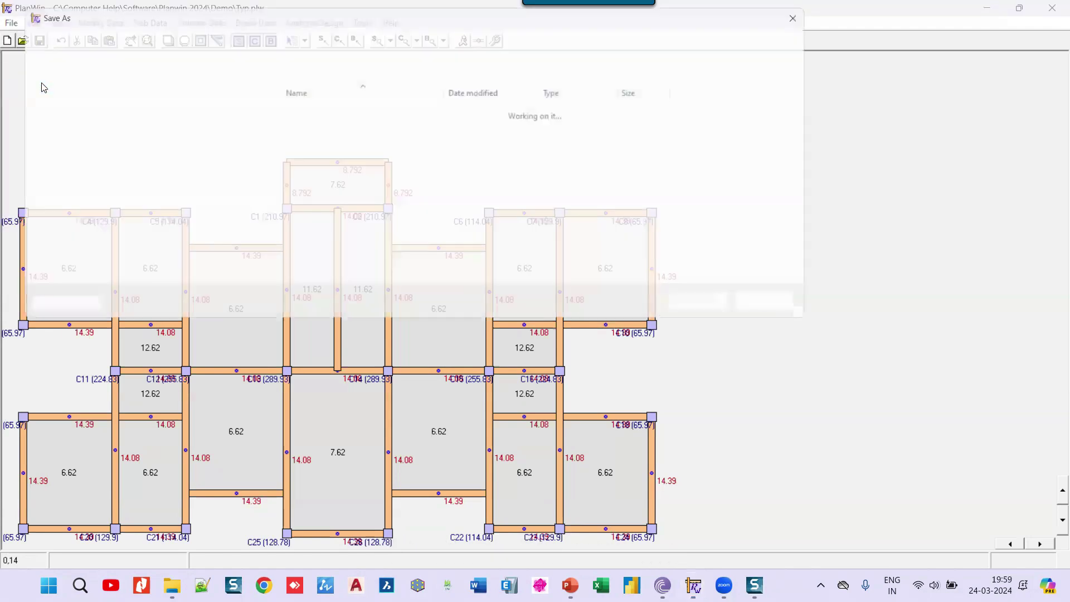
type("Plinth")
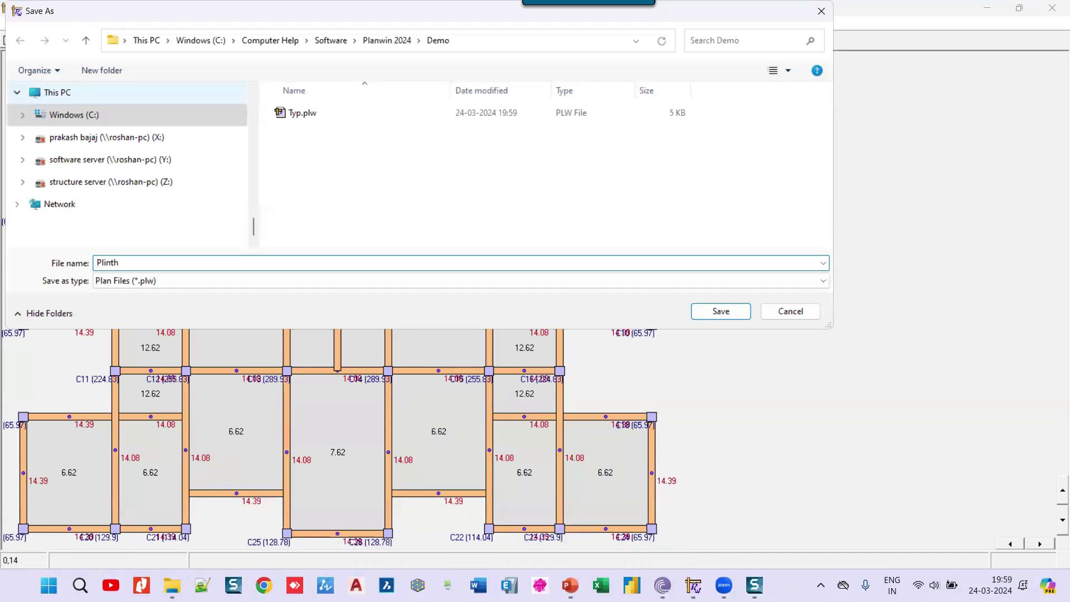
key("Return")
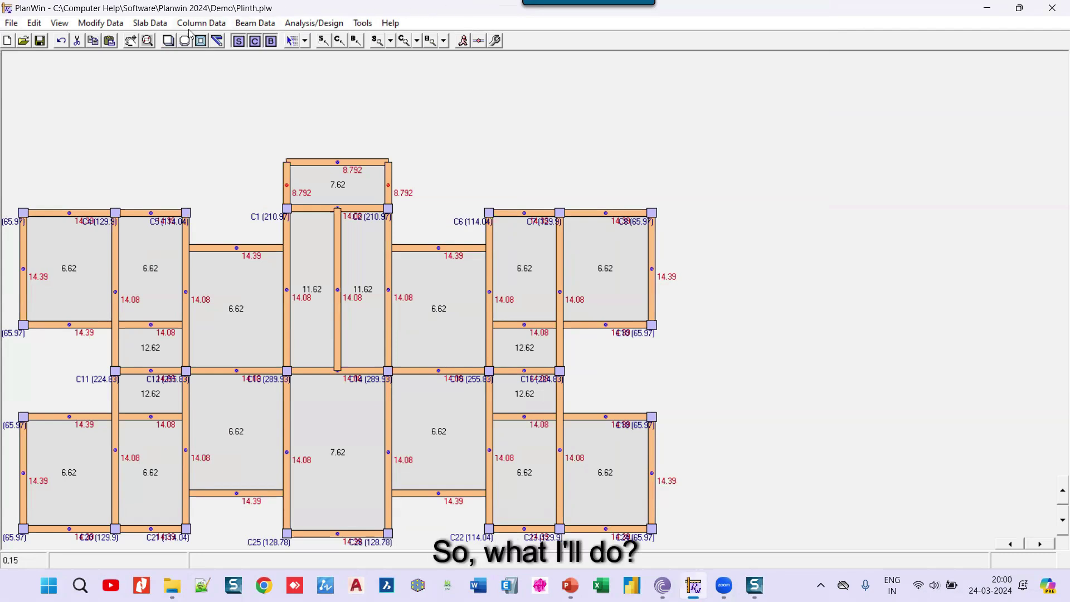
- Delete all slabs except the left staircase slab beside C1 and the projecting slab above C1 and C2
left_click(144, 24)
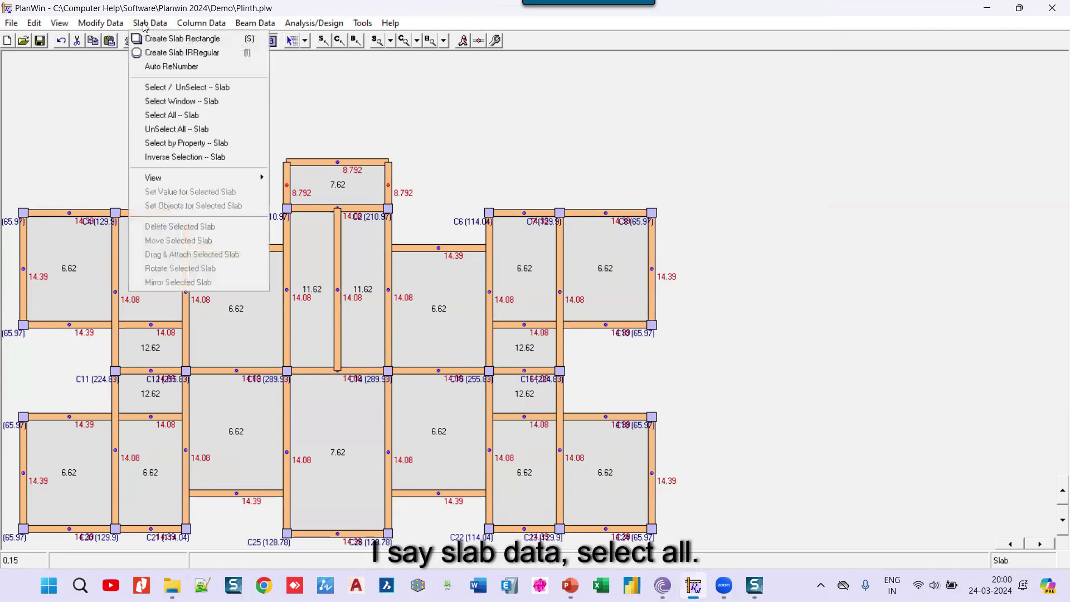
left_click(181, 115)
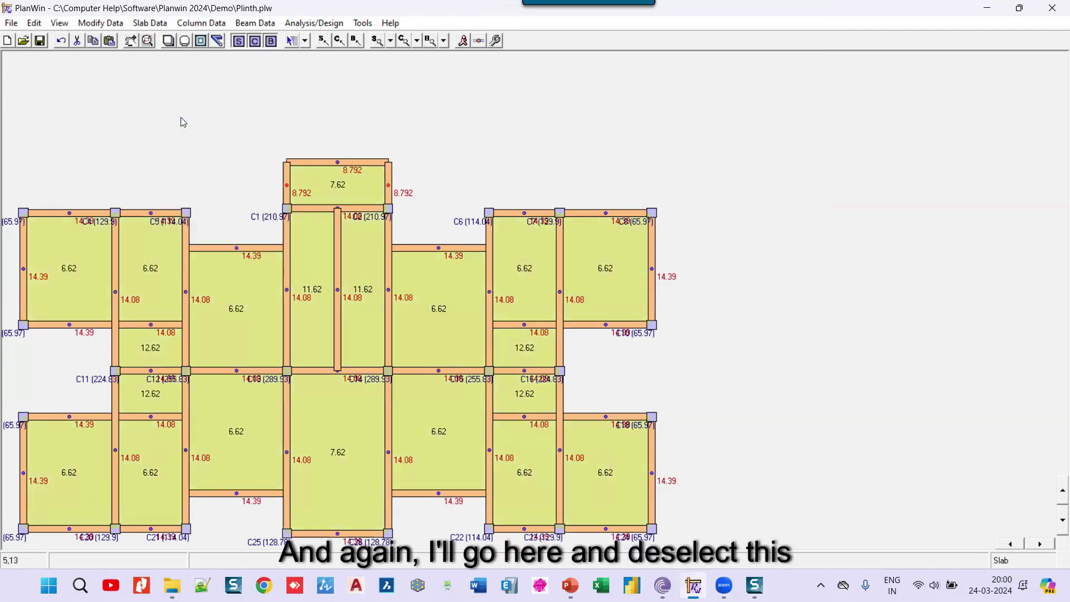
left_click(306, 41)
left_click(365, 58)
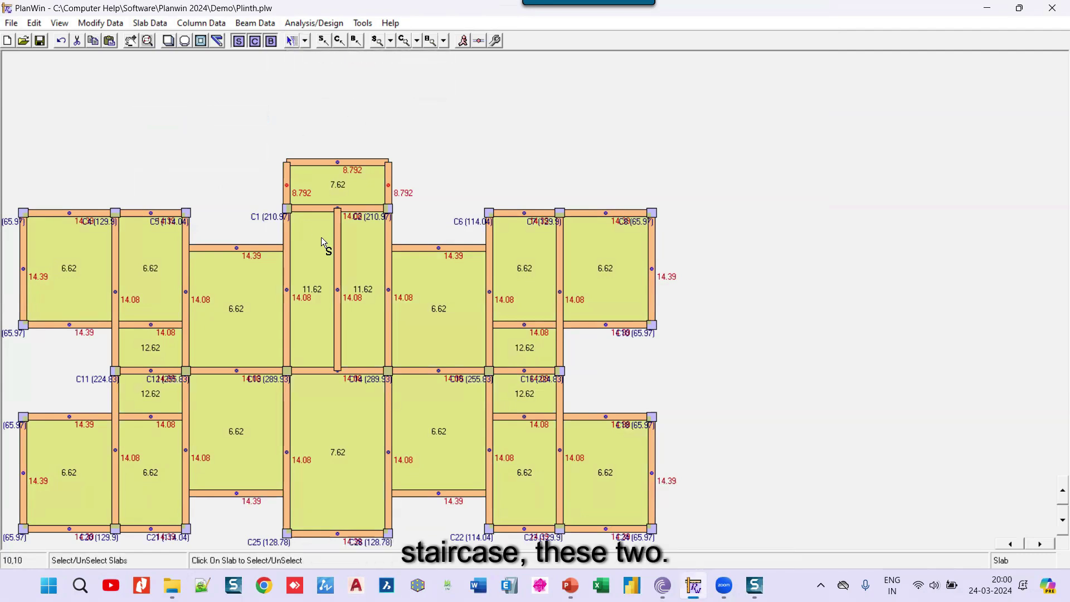
left_click(317, 242)
left_click(332, 190)
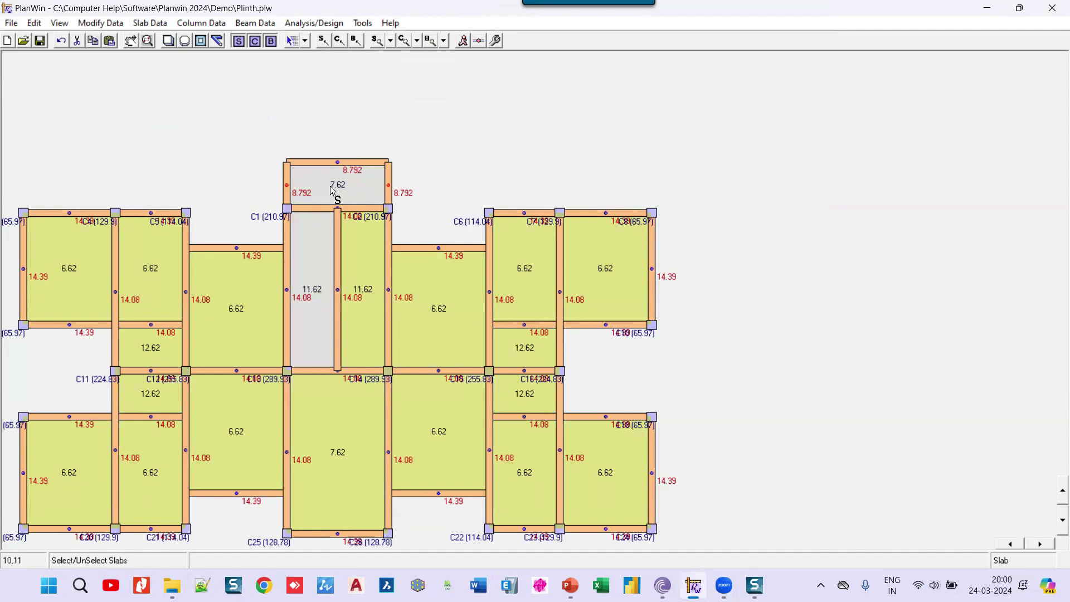
right_click(576, 112)
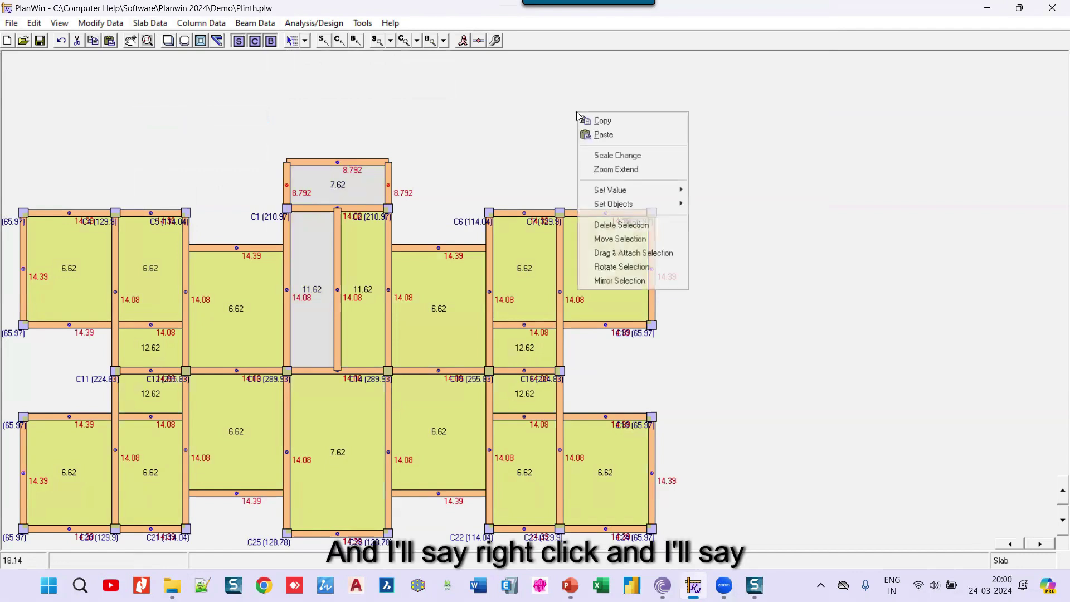
left_click(620, 226)
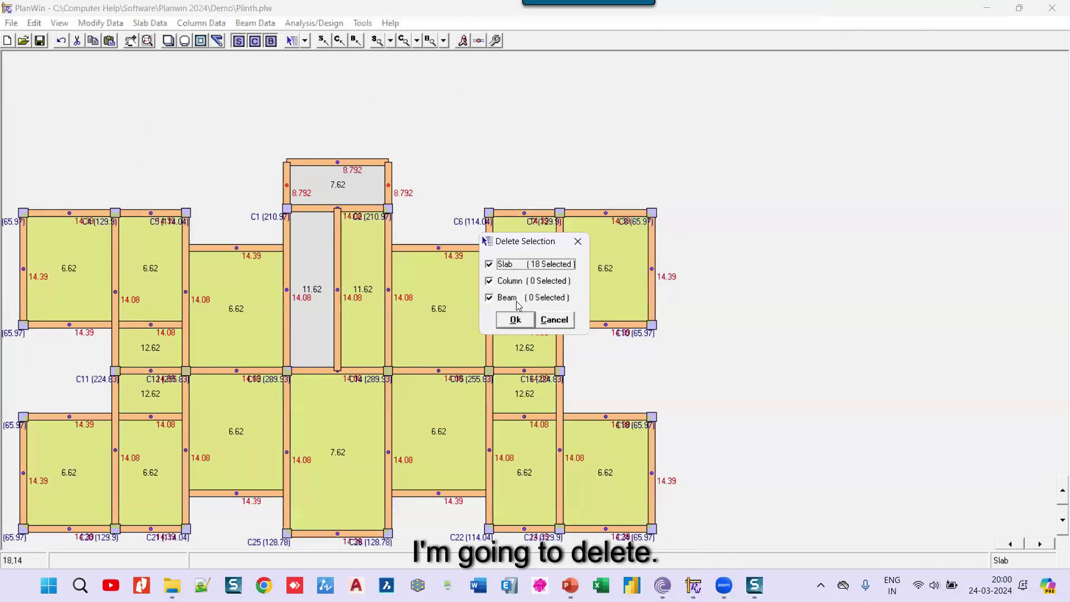
left_click(515, 320)
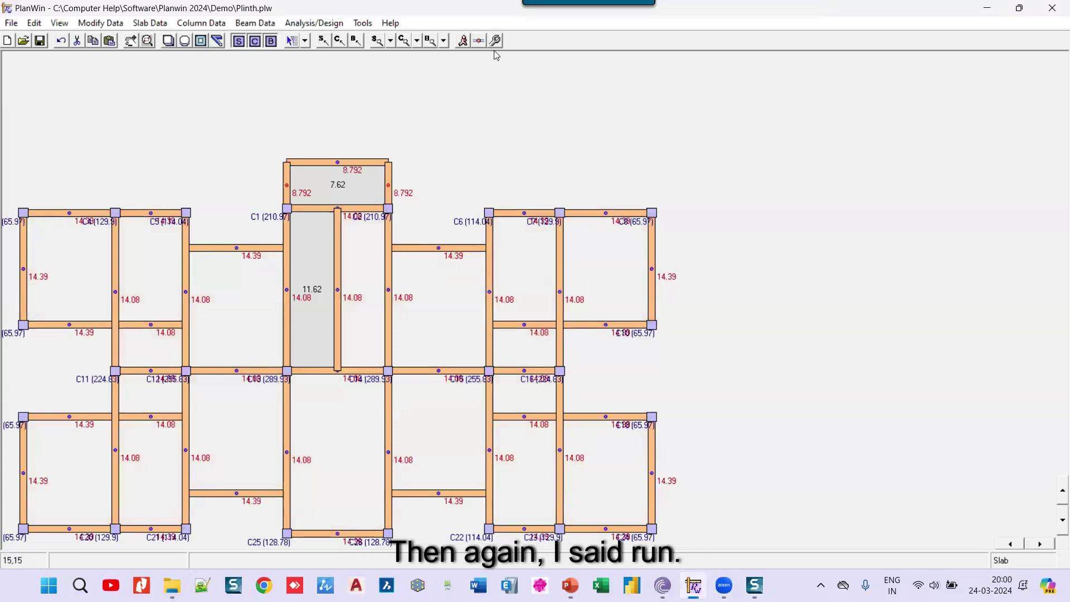
- Run the analysis of the plinth plan, close its summary and save the file
left_click(463, 40)
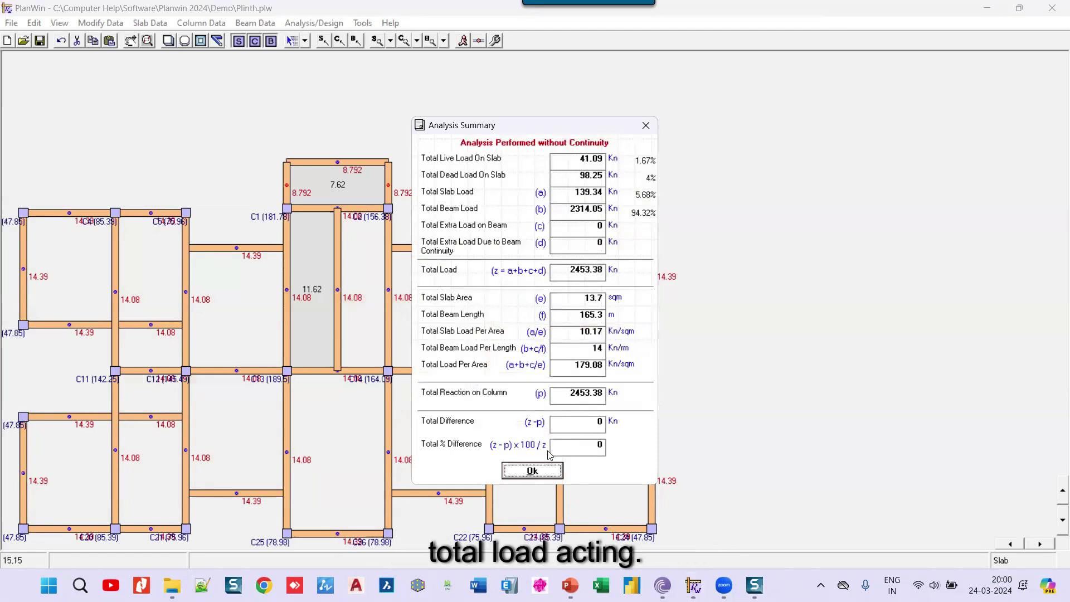
key("Return")
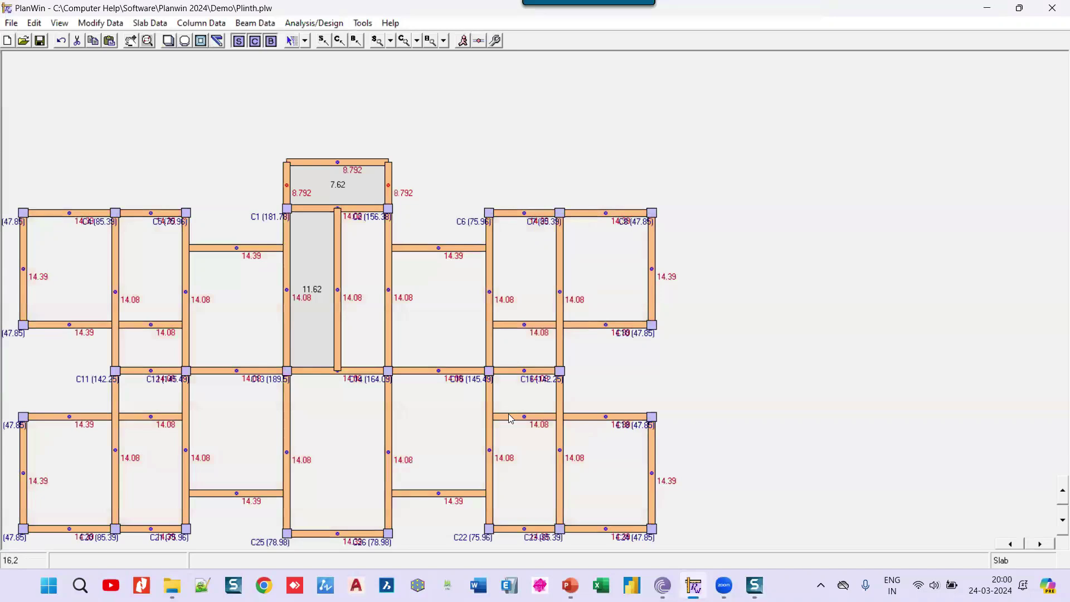
left_click(14, 26)
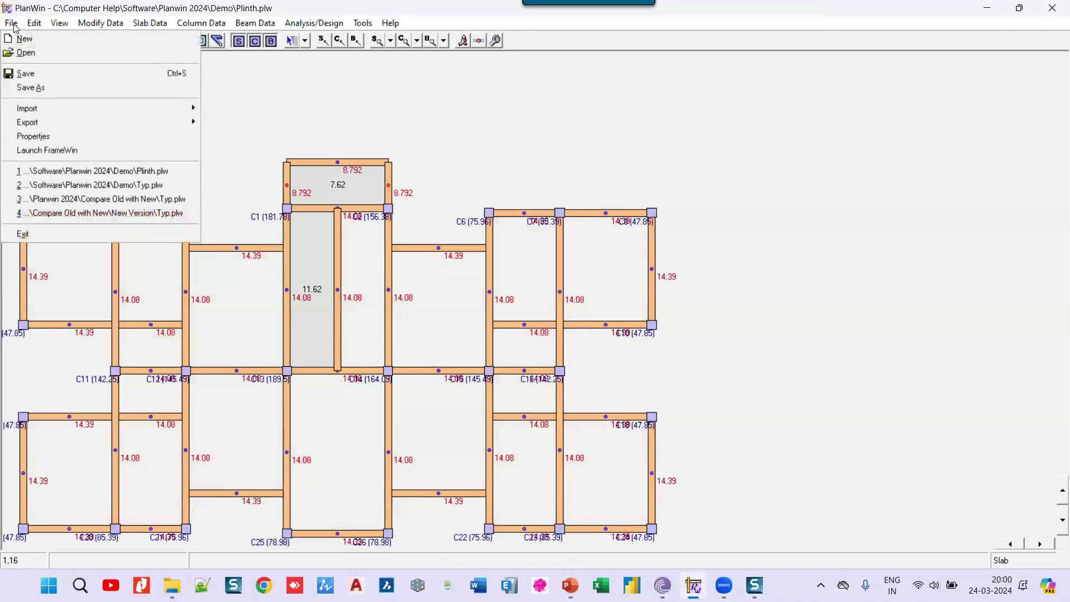
left_click(24, 75)
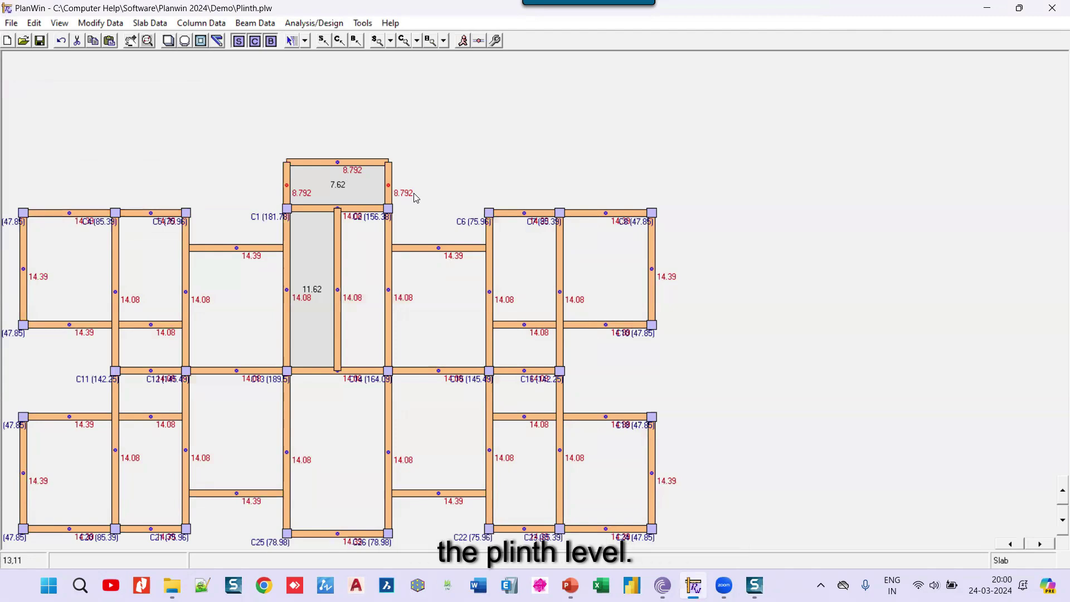
- Open the typical floor plan Typ.plw and set its floor type to Roof in the design parameters
left_click(11, 25)
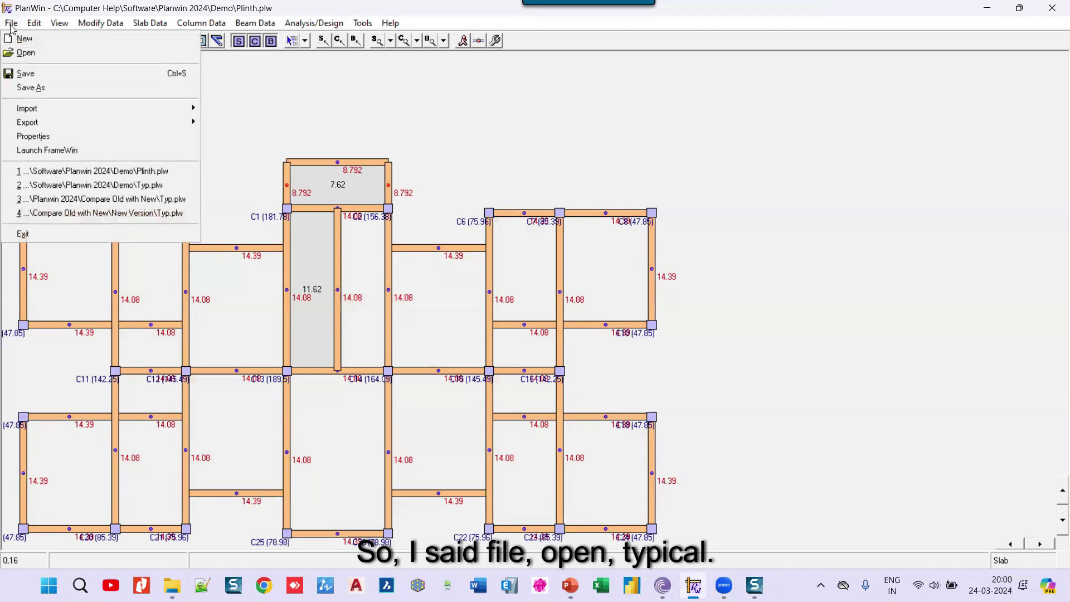
left_click(132, 189)
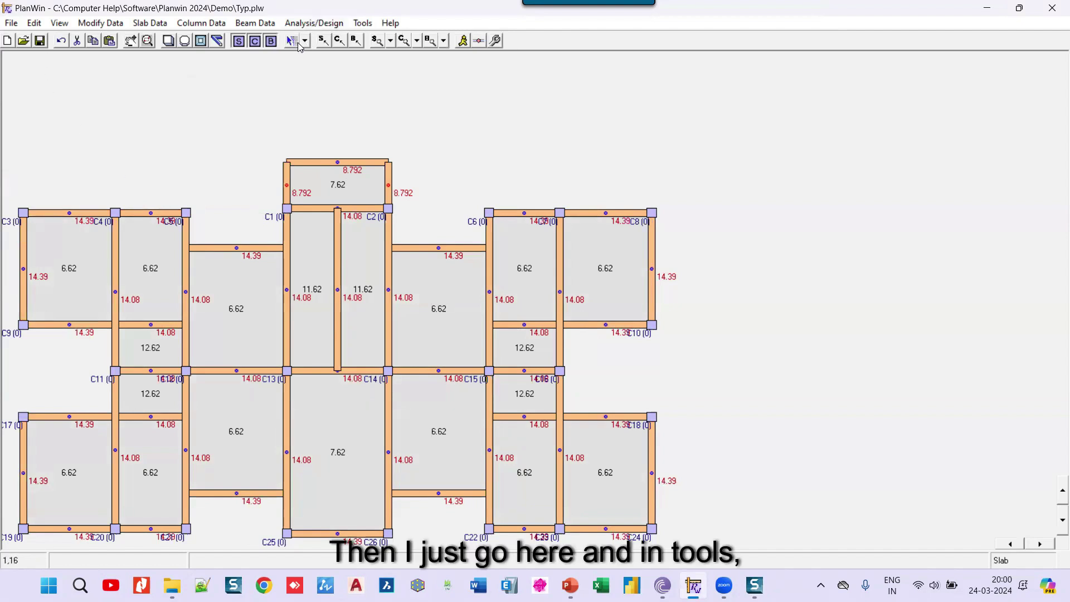
left_click(306, 41)
left_click(324, 23)
left_click(357, 24)
left_click(358, 23)
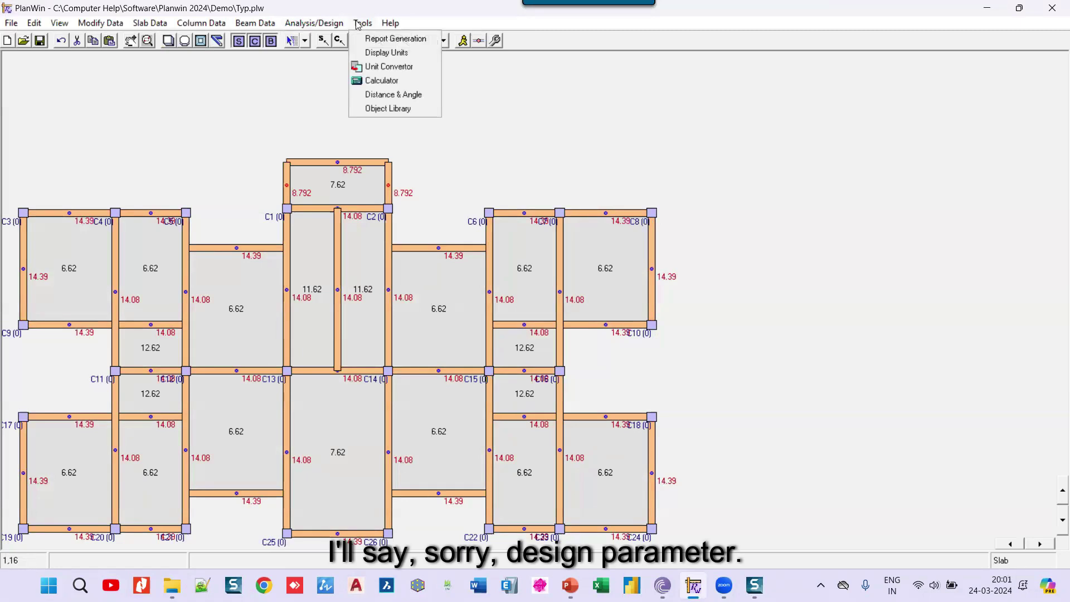
mouse_move(316, 24)
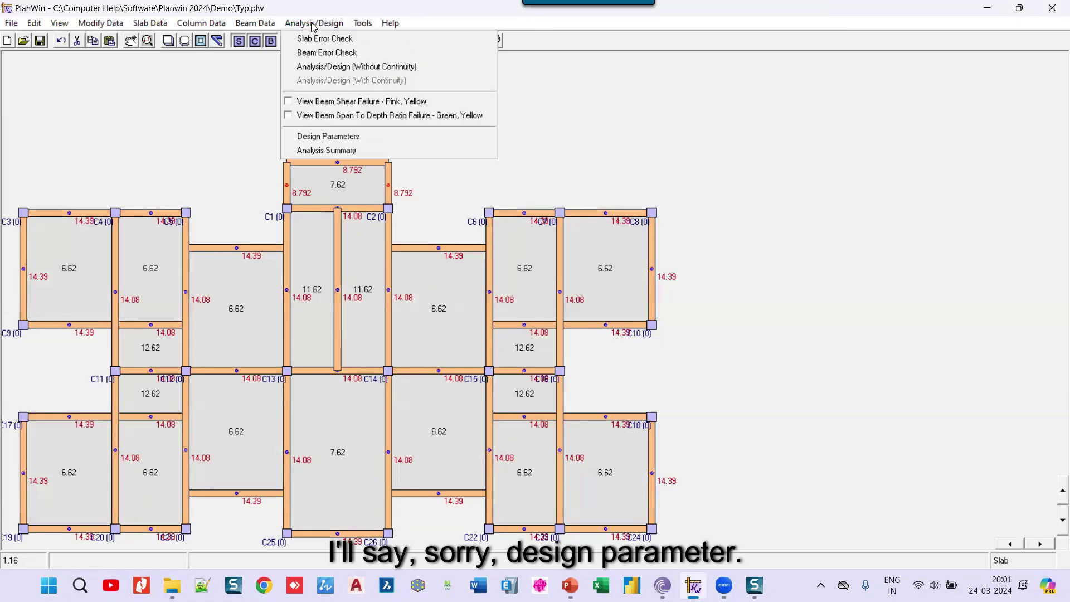
left_click(342, 138)
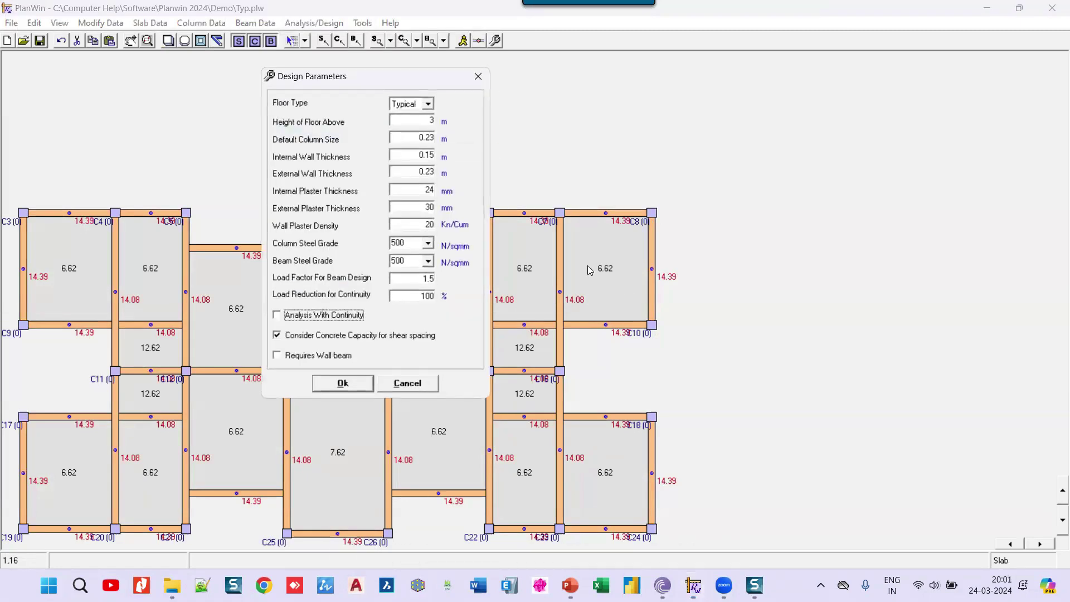
left_click(429, 105)
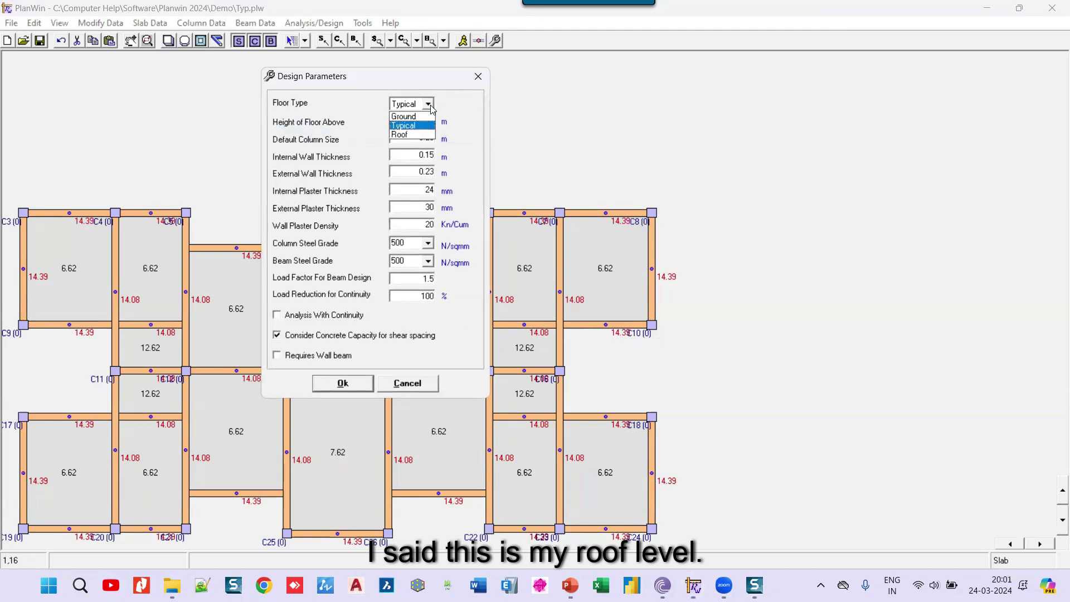
left_click(410, 135)
left_click(345, 384)
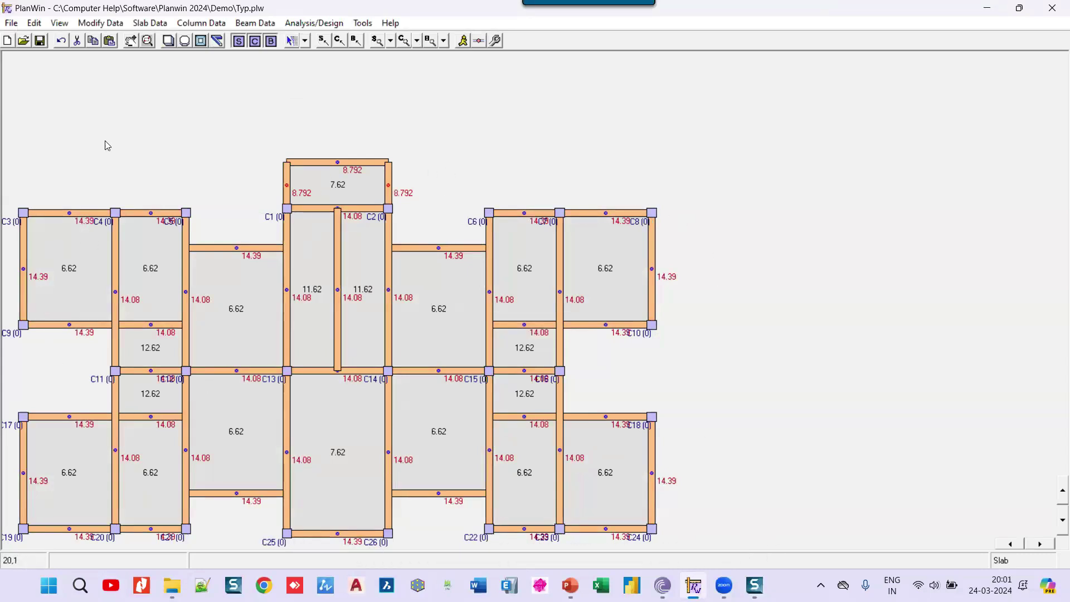
- Select all external beams and set their UDL to self weight plus wall and plaster load for a 1 m high parapet wall
left_click(254, 23)
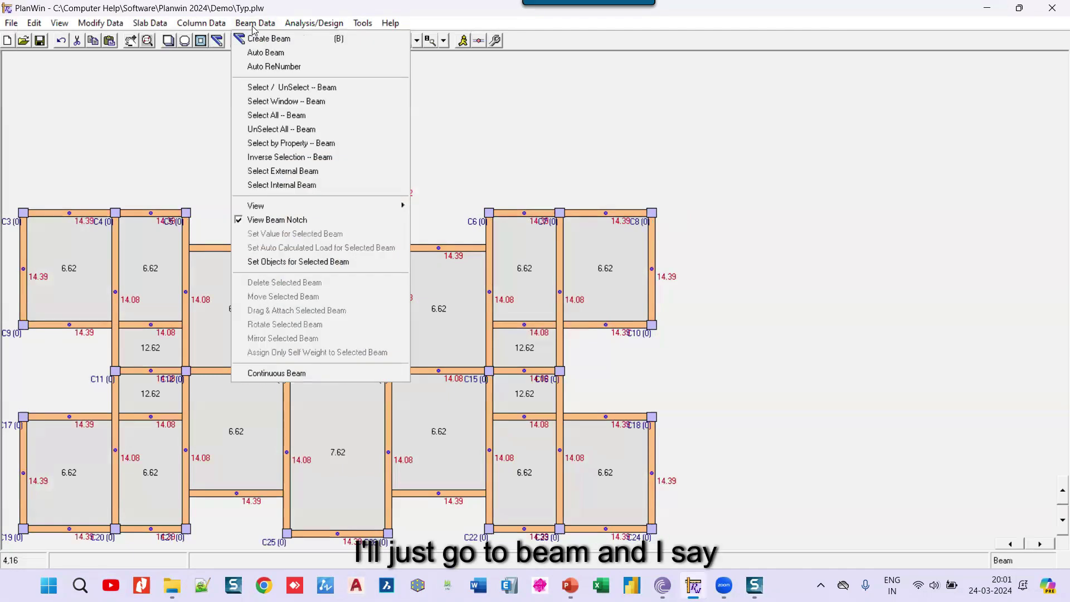
left_click(300, 176)
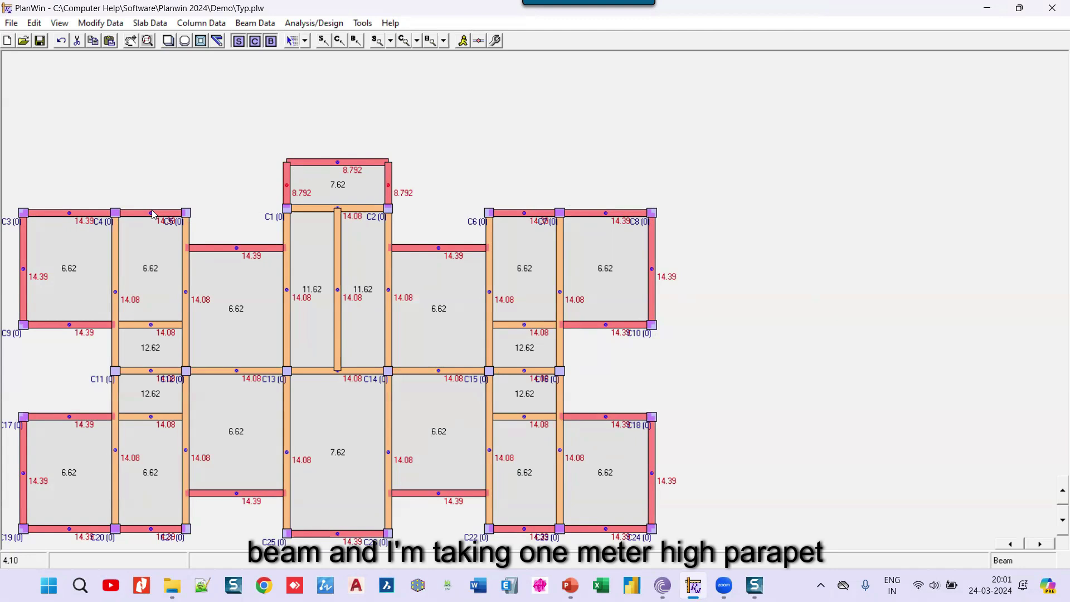
left_click(356, 41)
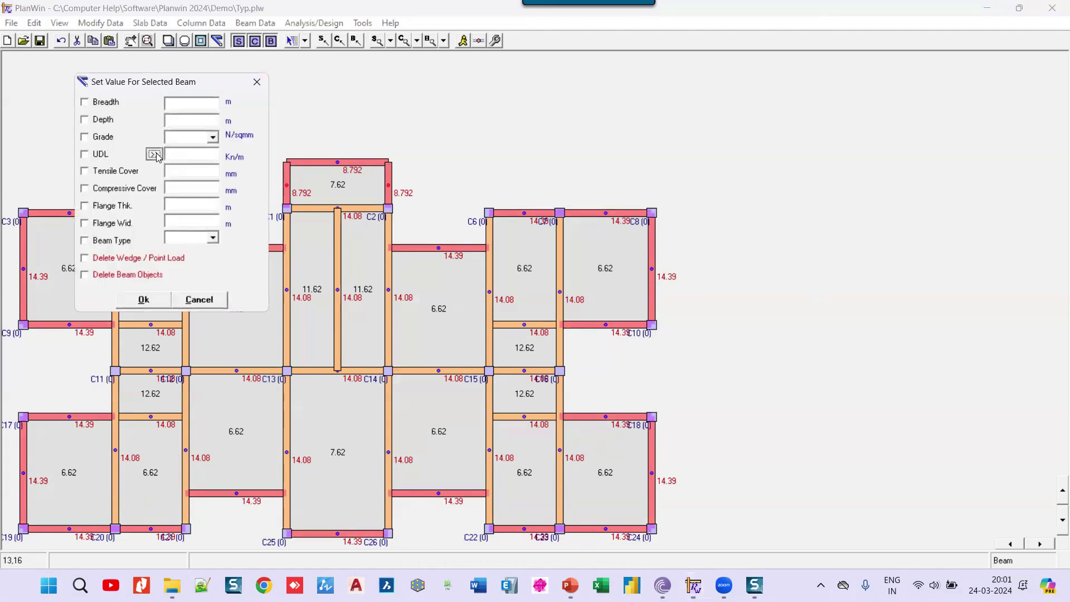
left_click(155, 155)
double_click(160, 207)
type("1")
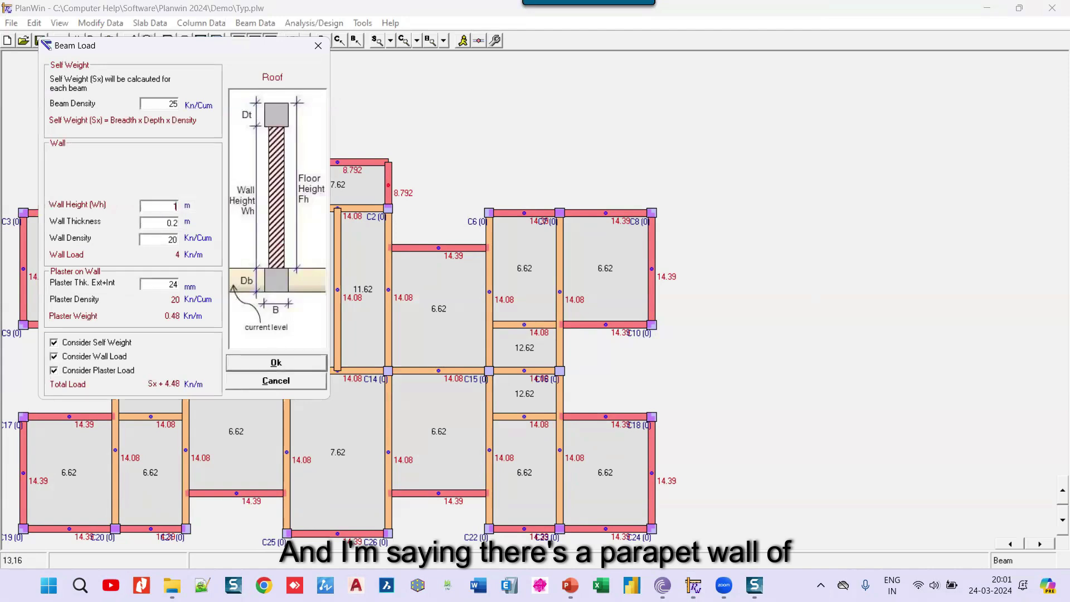
left_click(284, 363)
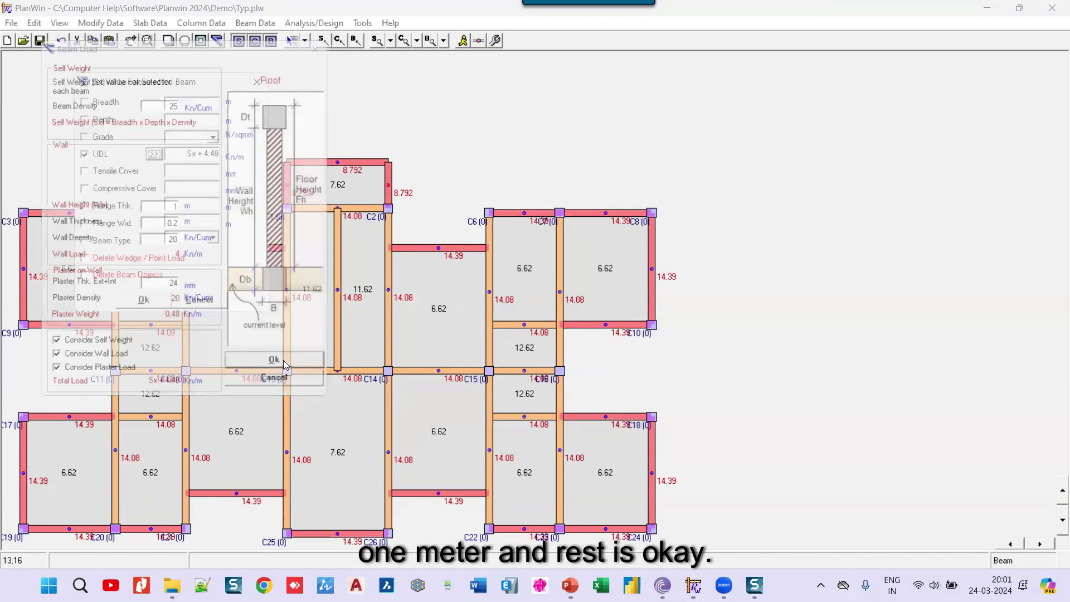
left_click(157, 299)
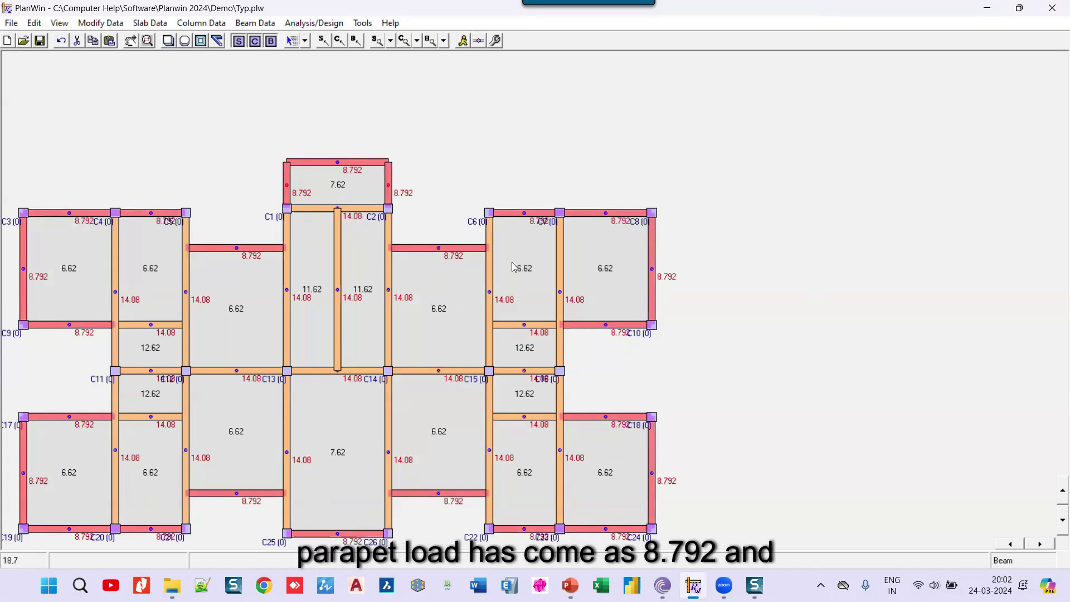
- Hide the column labels and set the UDL of all internal beams to self weight only, excluding wall and plaster loads
left_click(418, 41)
left_click(426, 134)
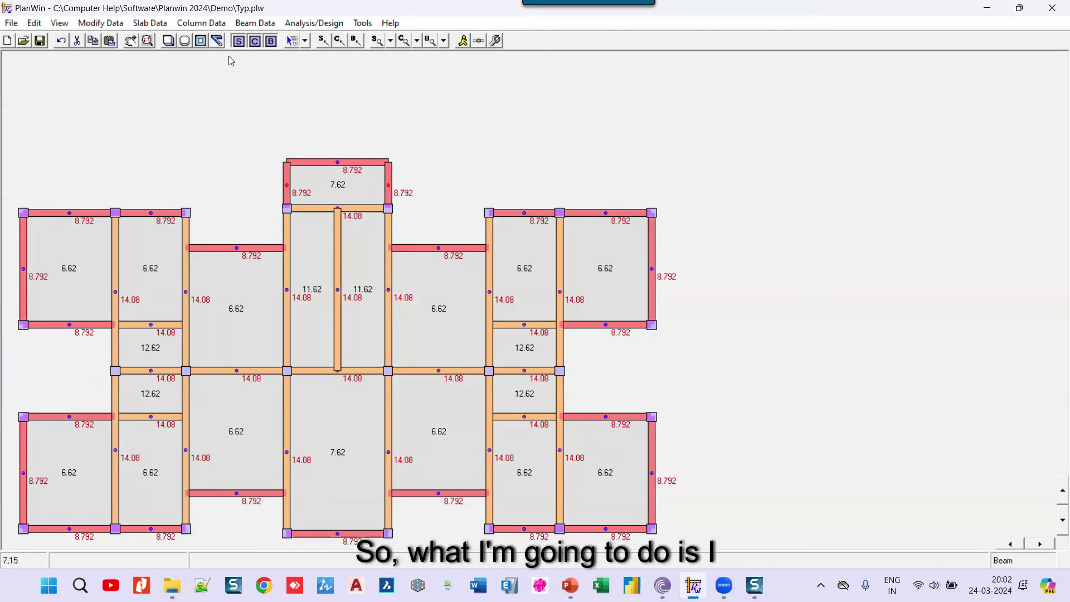
left_click(258, 25)
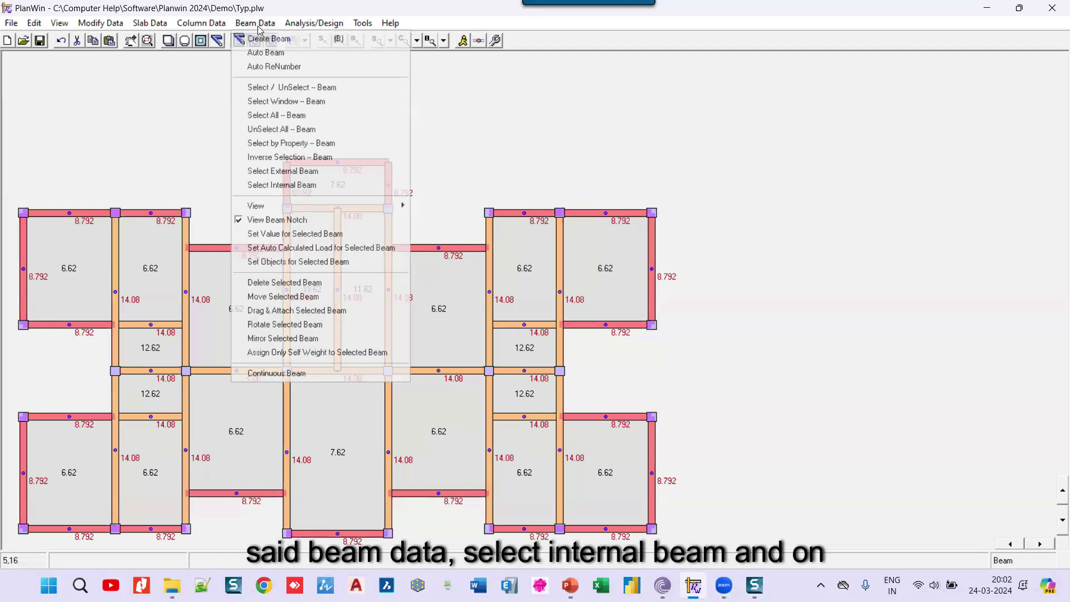
left_click(285, 186)
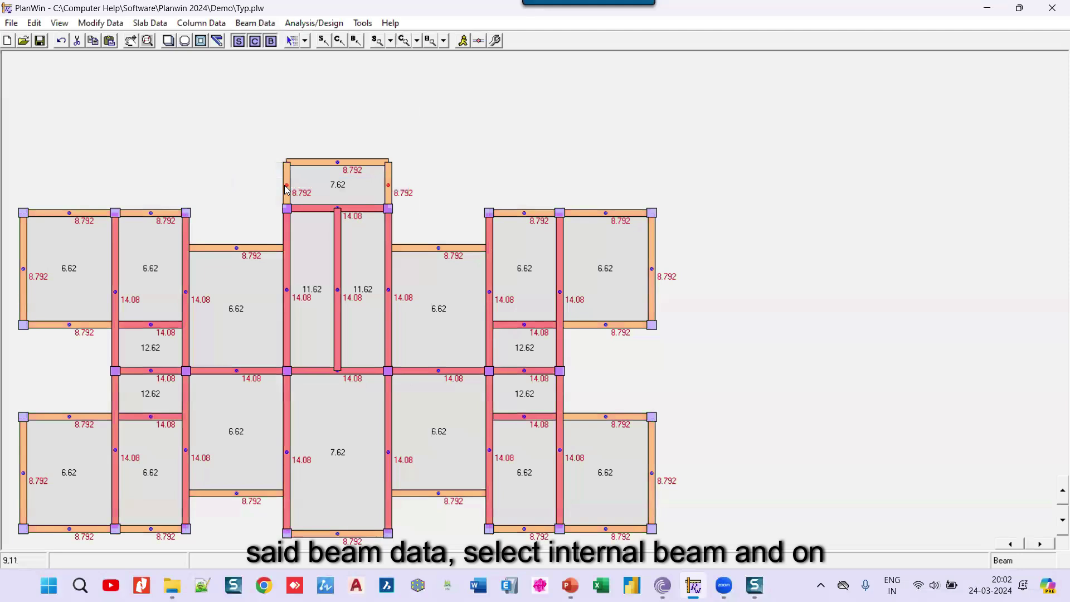
left_click(357, 42)
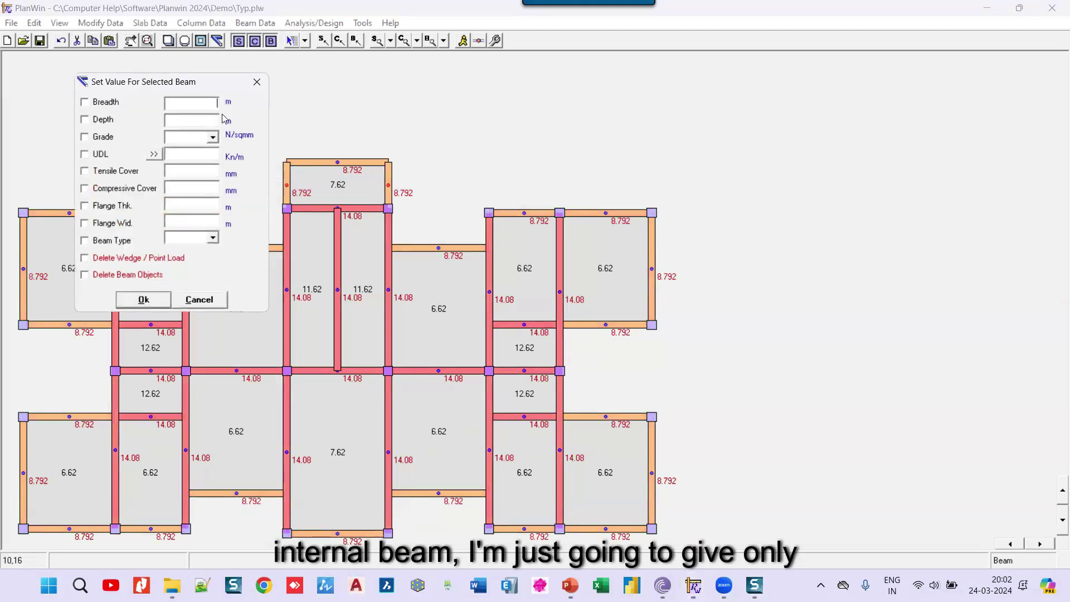
left_click(158, 155)
left_click(134, 394)
left_click(111, 408)
left_click(314, 399)
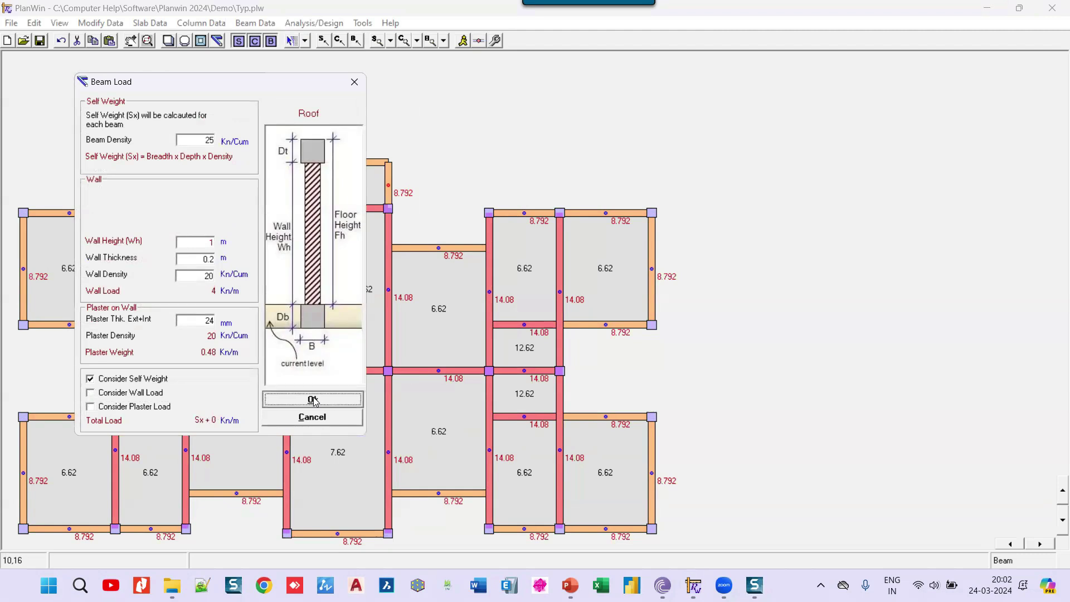
left_click(153, 299)
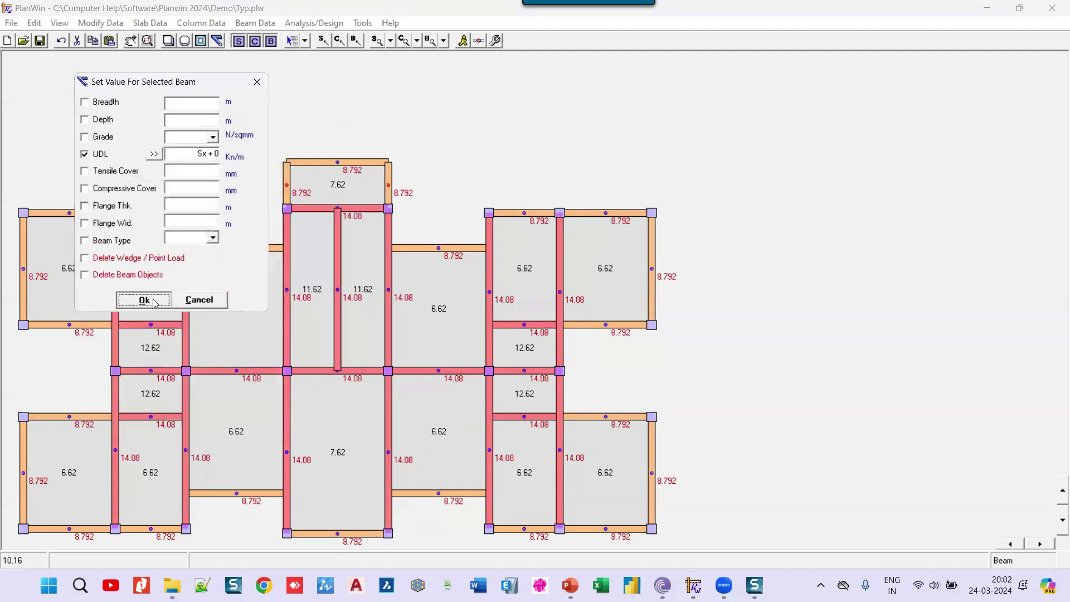
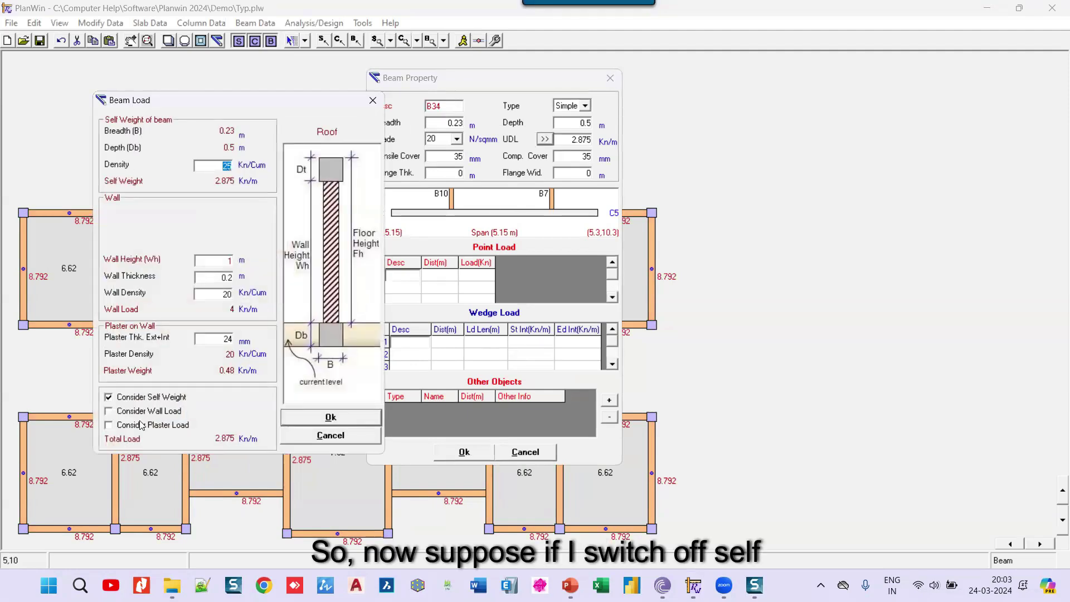
- Check the combined wall and plaster load of beam B34 without self weight, and close its load and property dialogs without applying changes
left_click(108, 398)
left_click(108, 411)
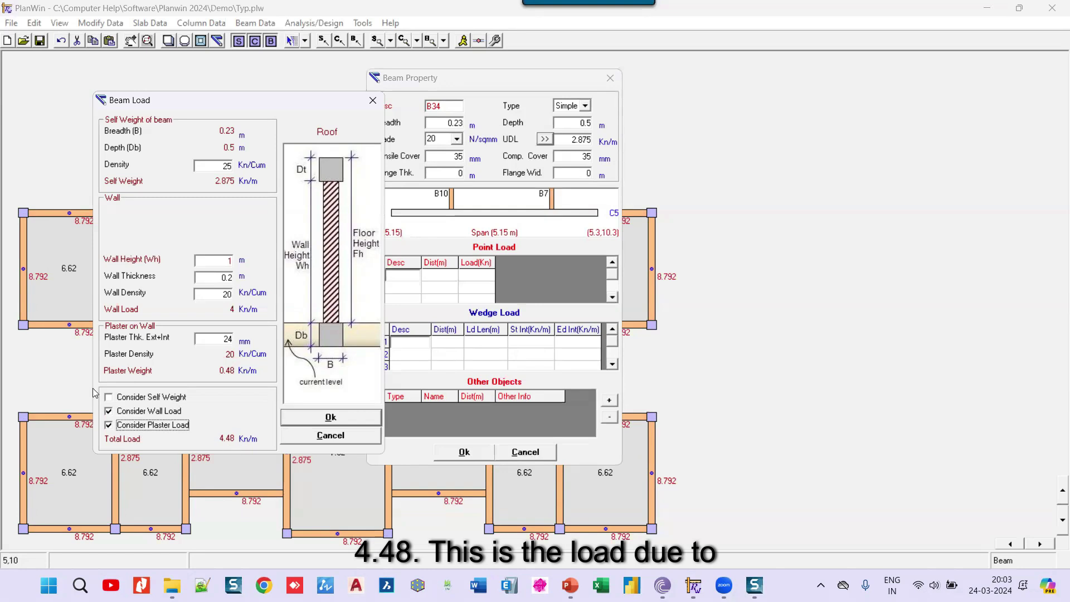
left_click(343, 436)
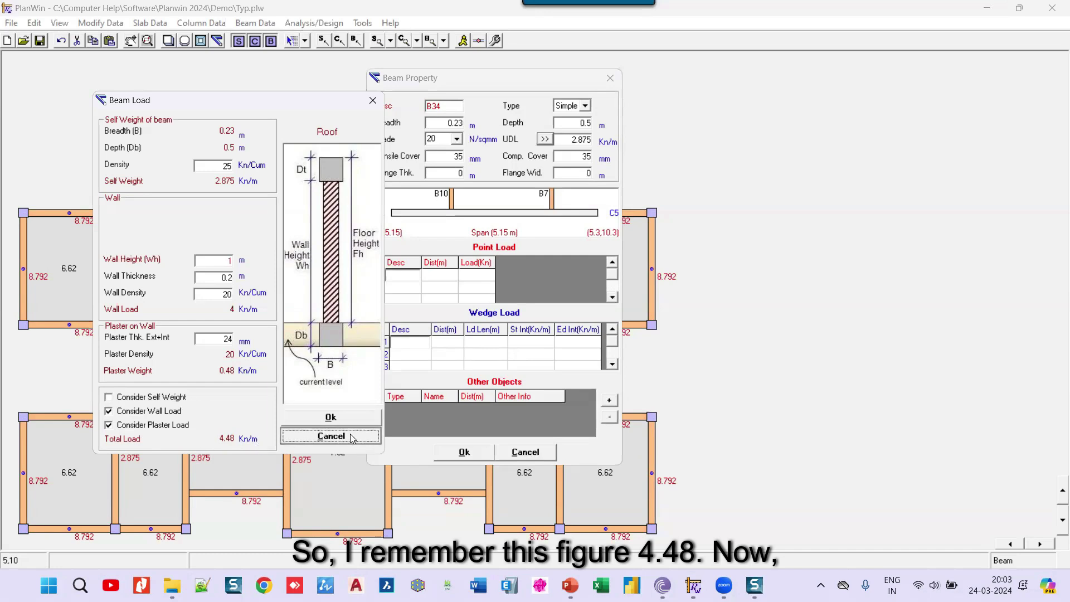
left_click(352, 437)
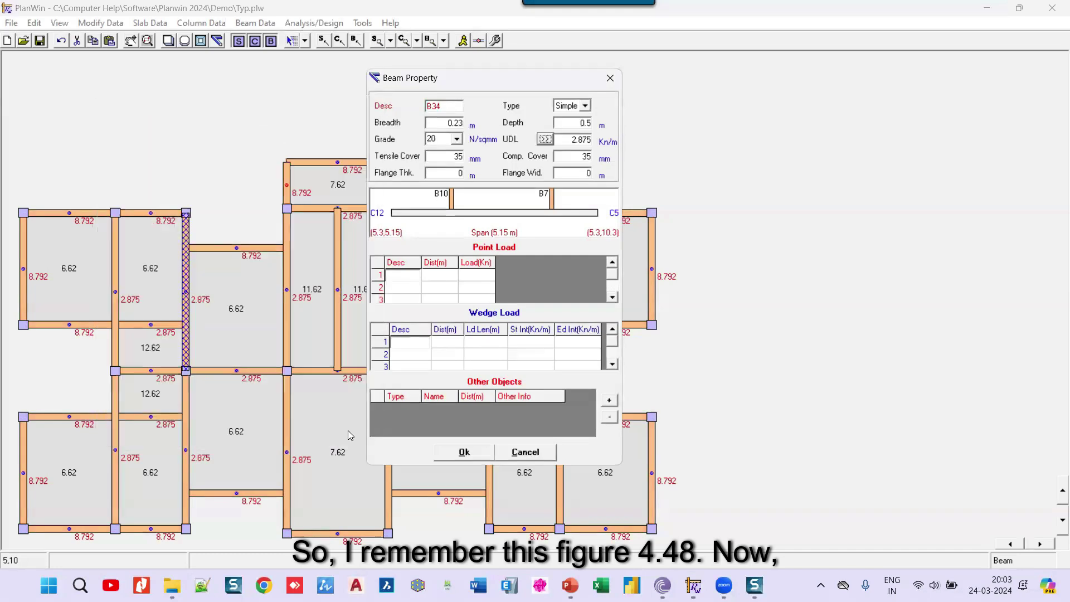
left_click(610, 78)
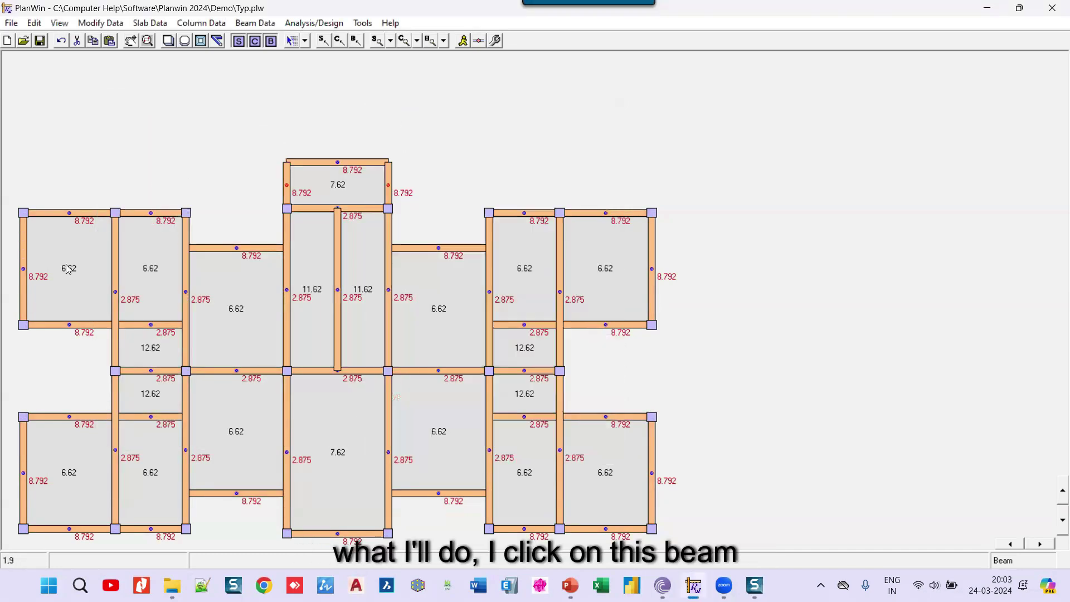
- Enter a wedge load w1 in the properties of beam B34, starting at 4 m from C12 with a load length of 1.15 m
right_click(187, 238)
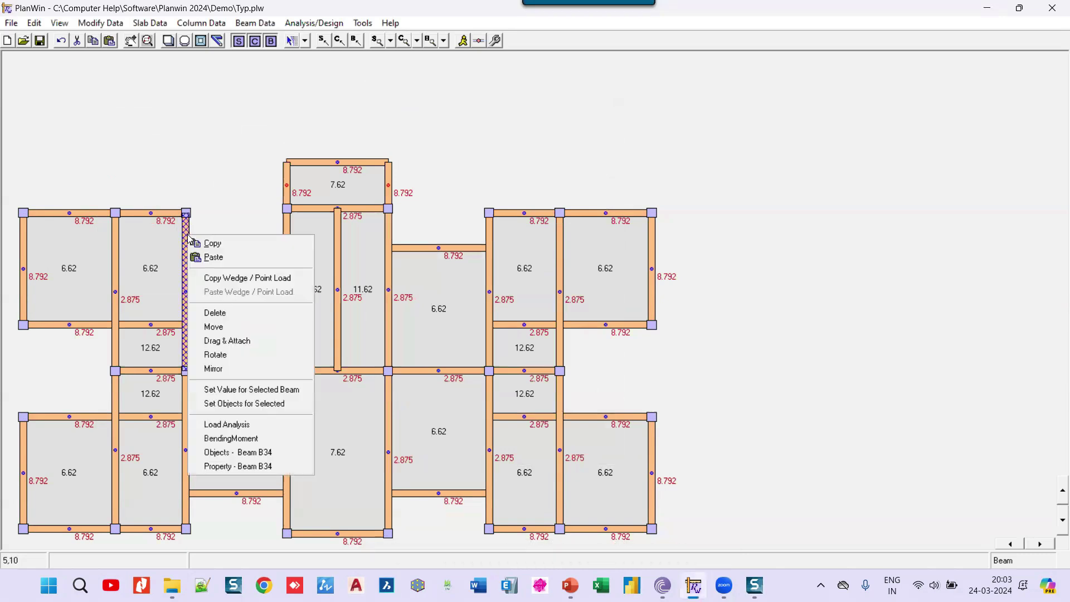
left_click(238, 466)
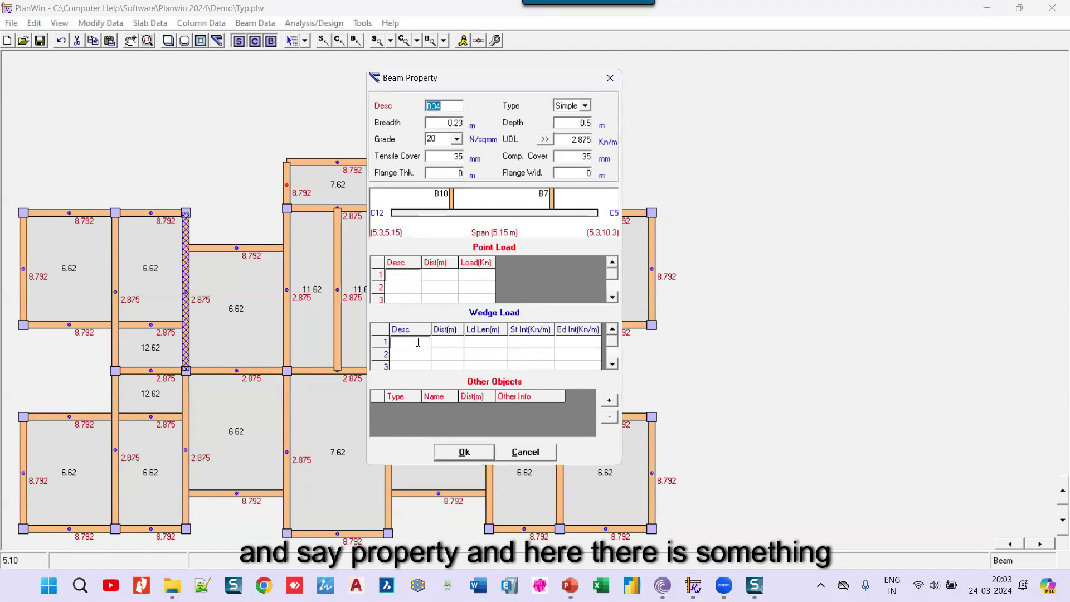
left_click(418, 343)
type("w")
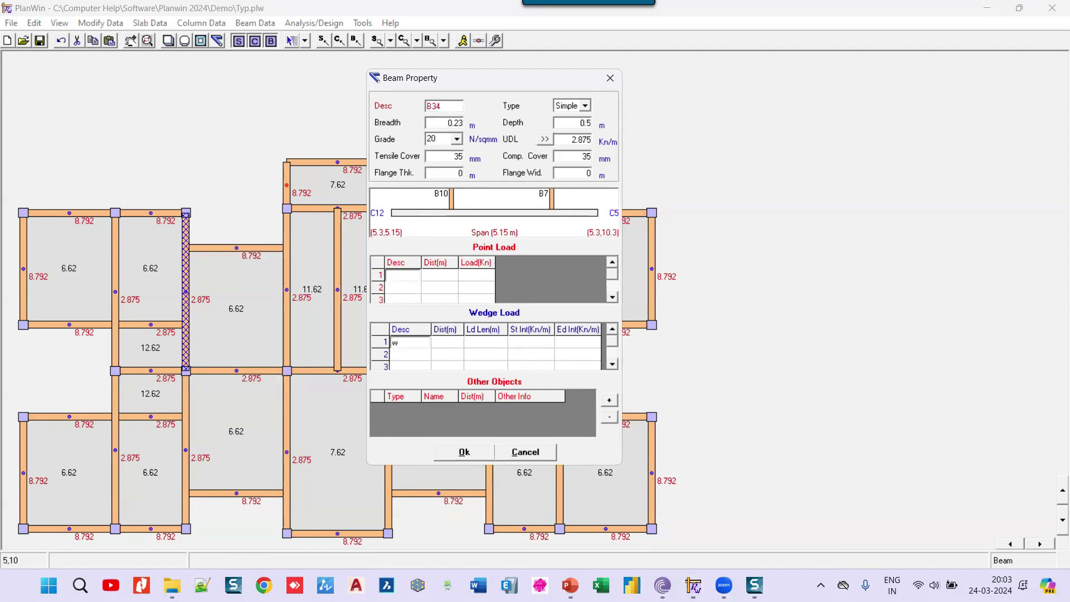
type("1")
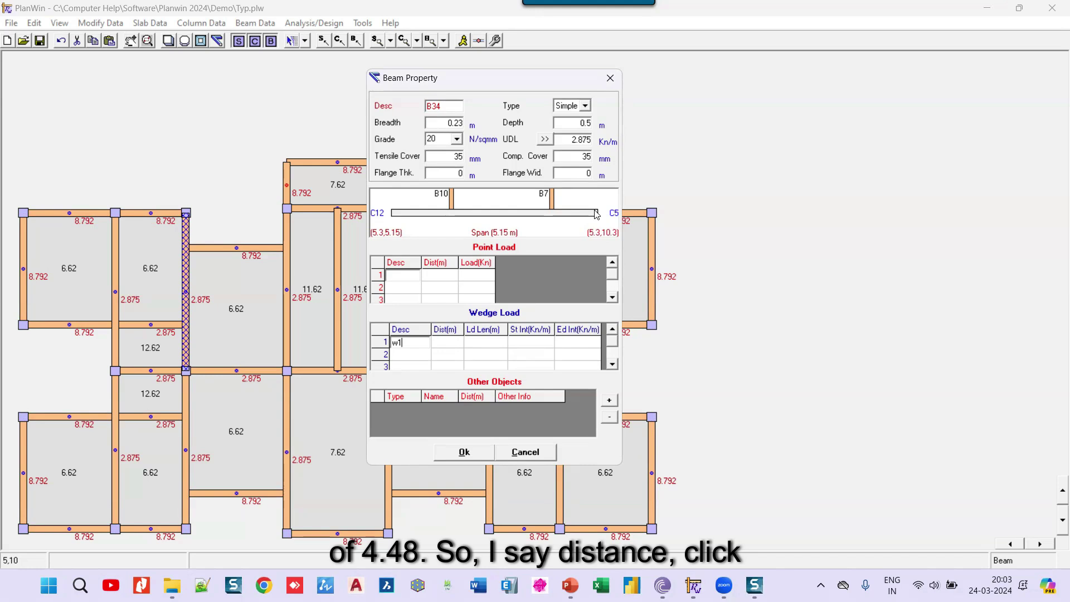
left_click(450, 345)
left_click(553, 214)
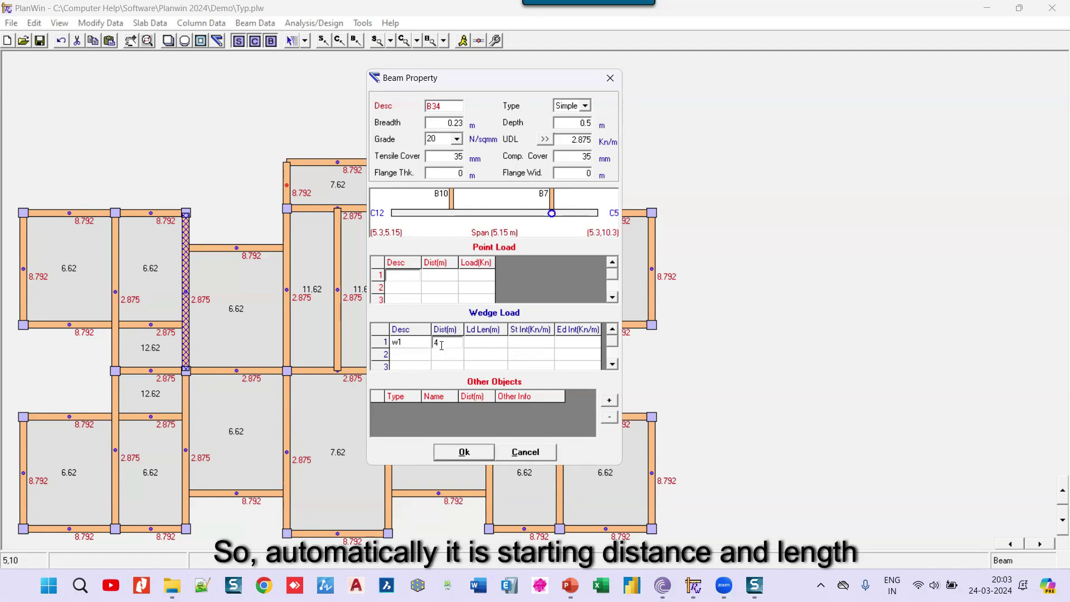
left_click(487, 341)
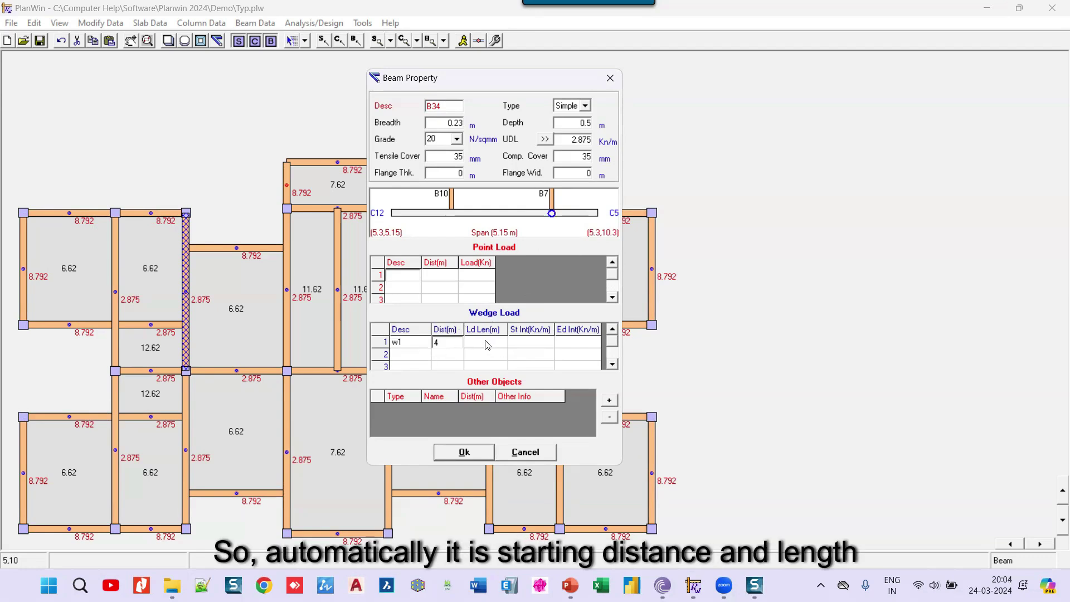
left_click(595, 214)
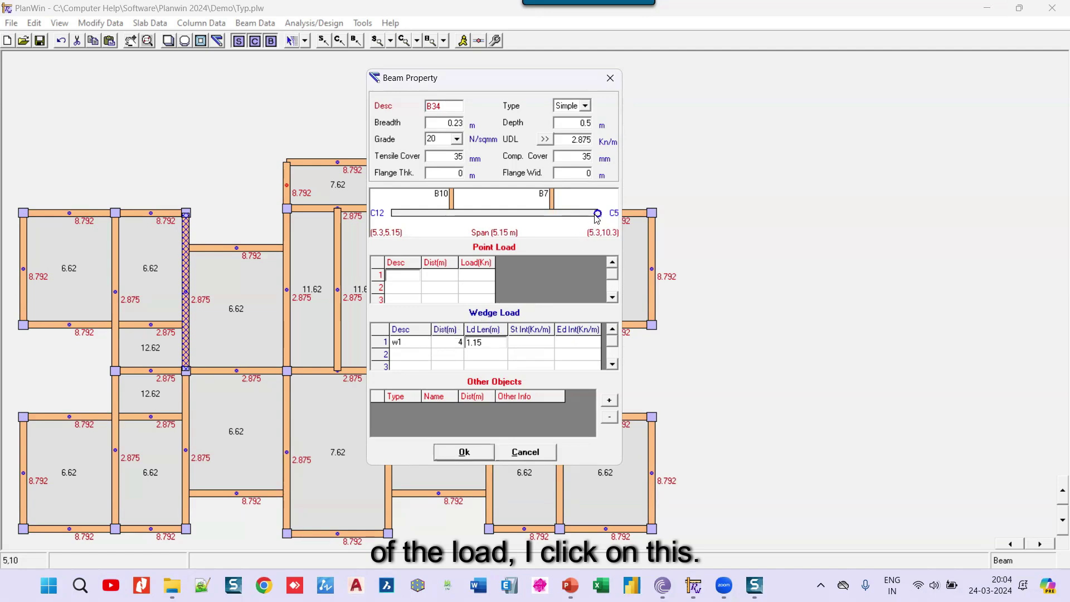
- Set both the start and end intensity of wedge load w1 to 4.48 kN/m and apply the beam properties
left_click(534, 345)
type("4.48")
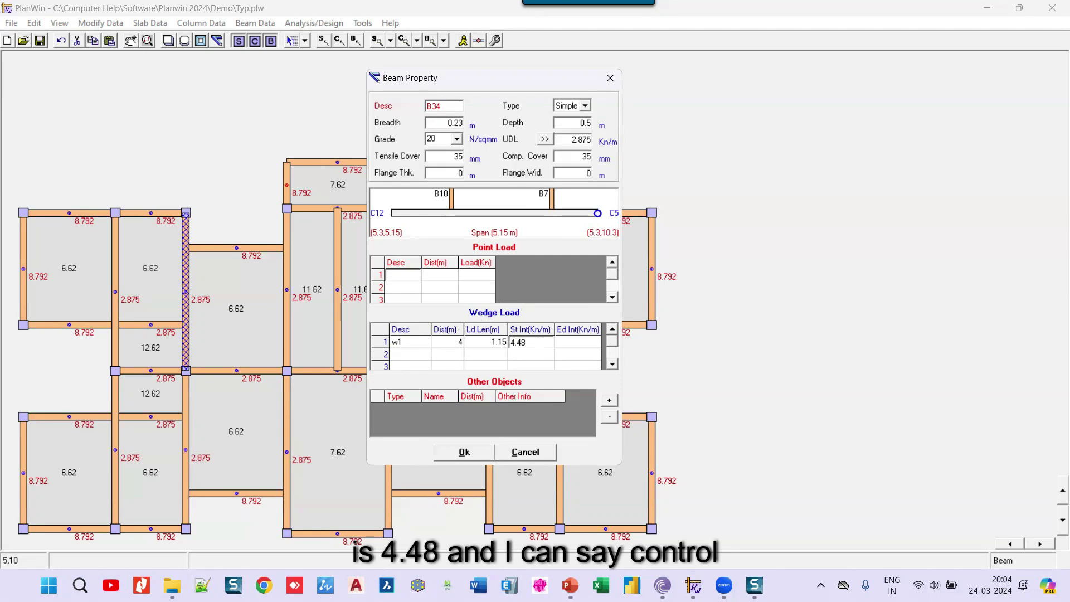
double_click(535, 342)
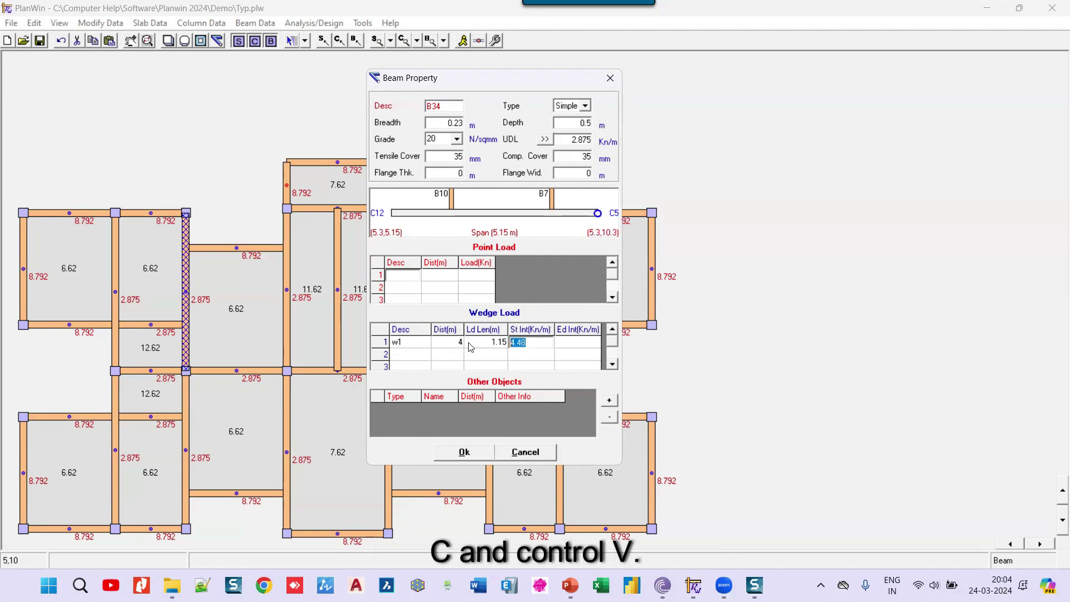
key("ctrl+c")
left_click(566, 344)
key("ctrl+v")
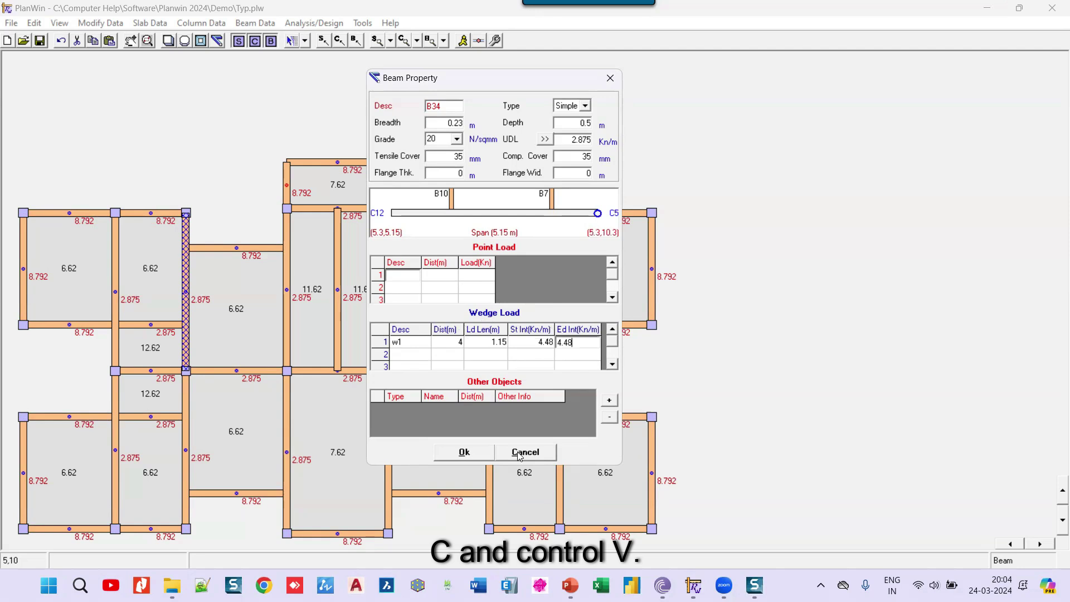
left_click(479, 454)
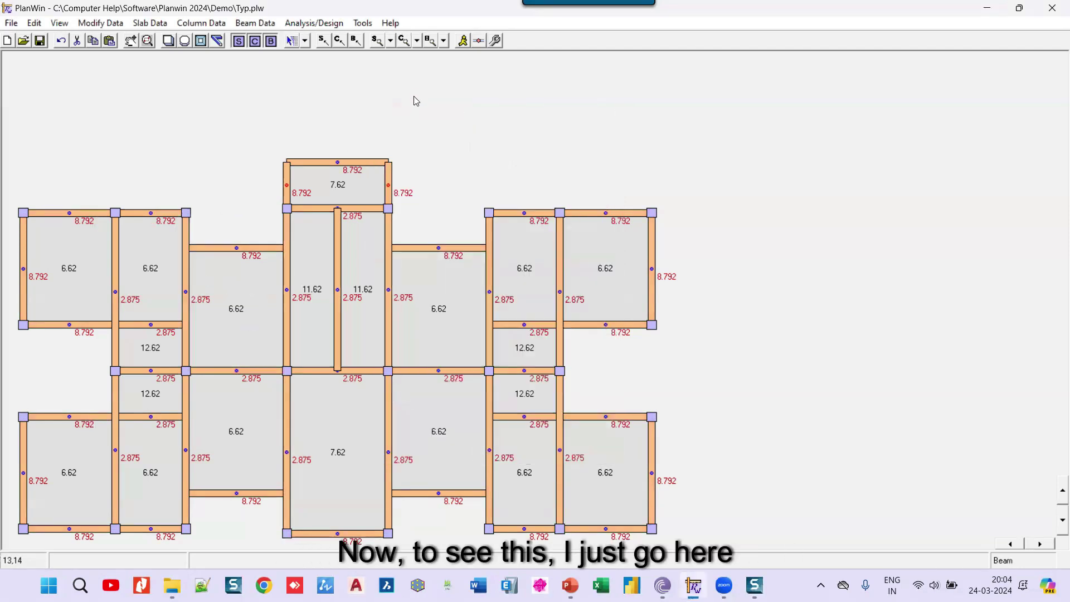
- Display the beams' wedge and point loads with values, and copy the wedge load of beam B34 onto beam B43
left_click(445, 40)
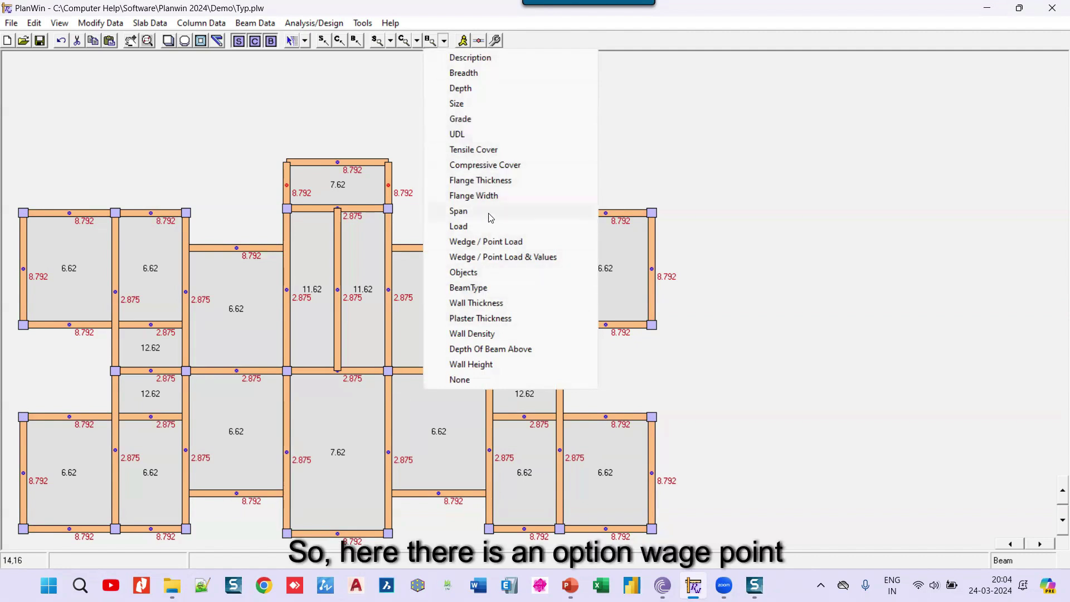
left_click(495, 257)
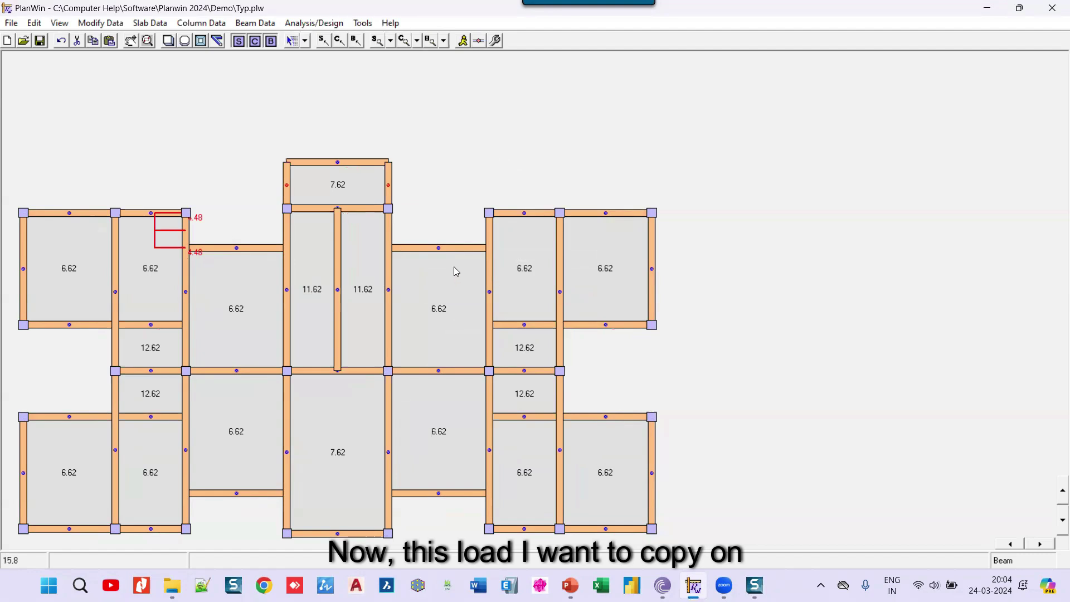
right_click(187, 273)
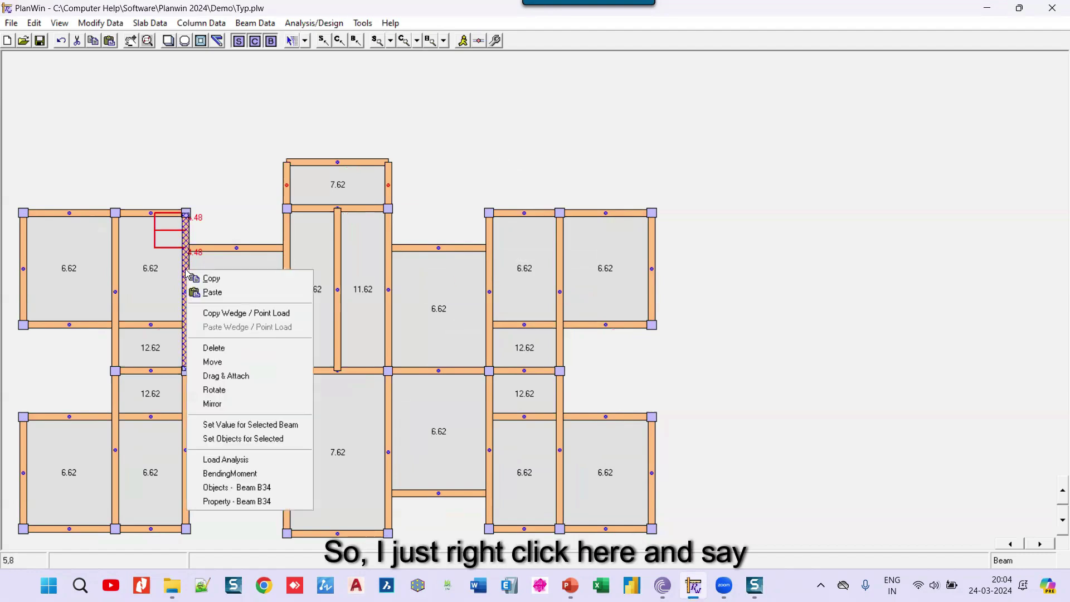
left_click(233, 311)
right_click(489, 277)
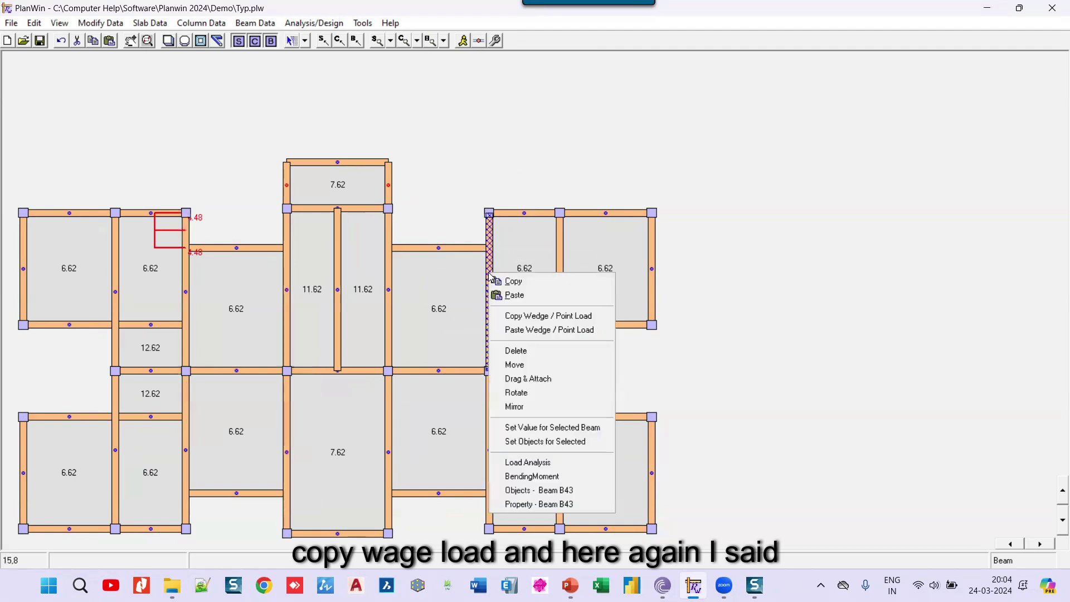
left_click(523, 331)
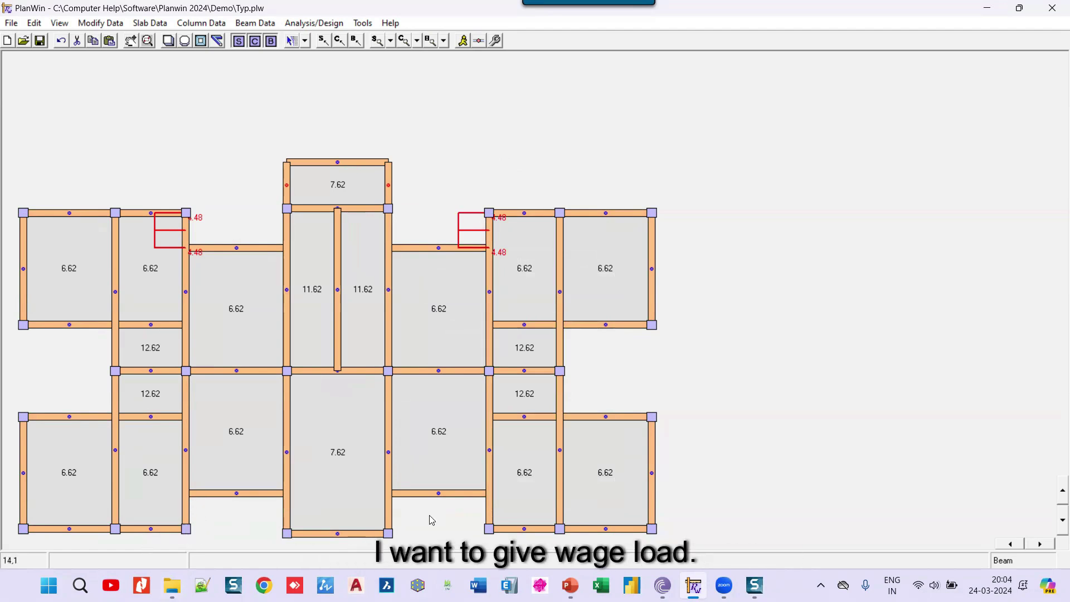
- Enter a wedge load w1 in the properties of beam B33, starting at 0 m from C21 with a load length of 1.15 m
right_click(187, 420)
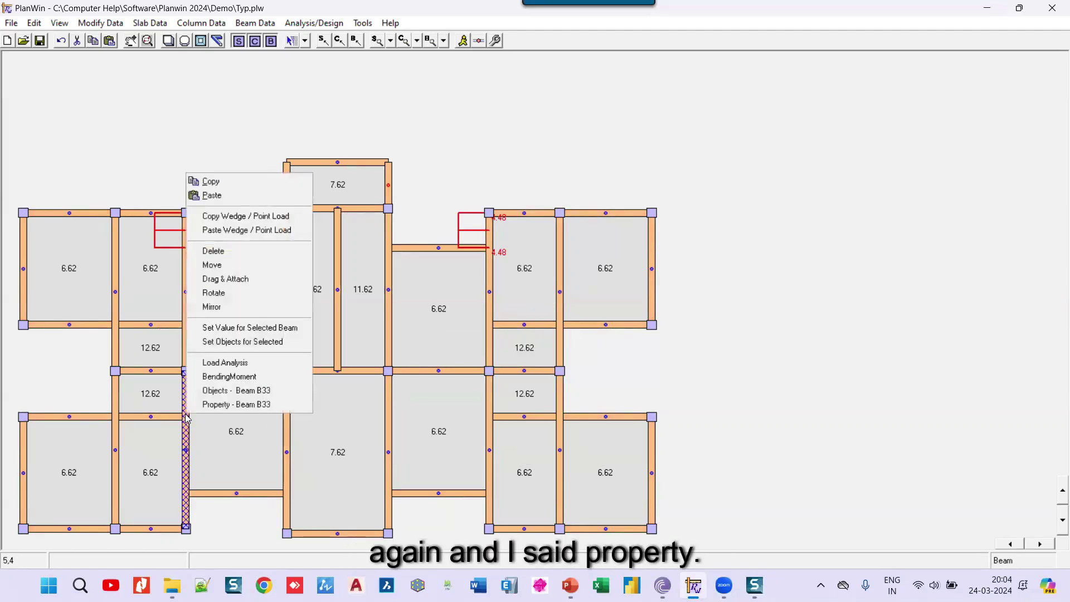
left_click(237, 405)
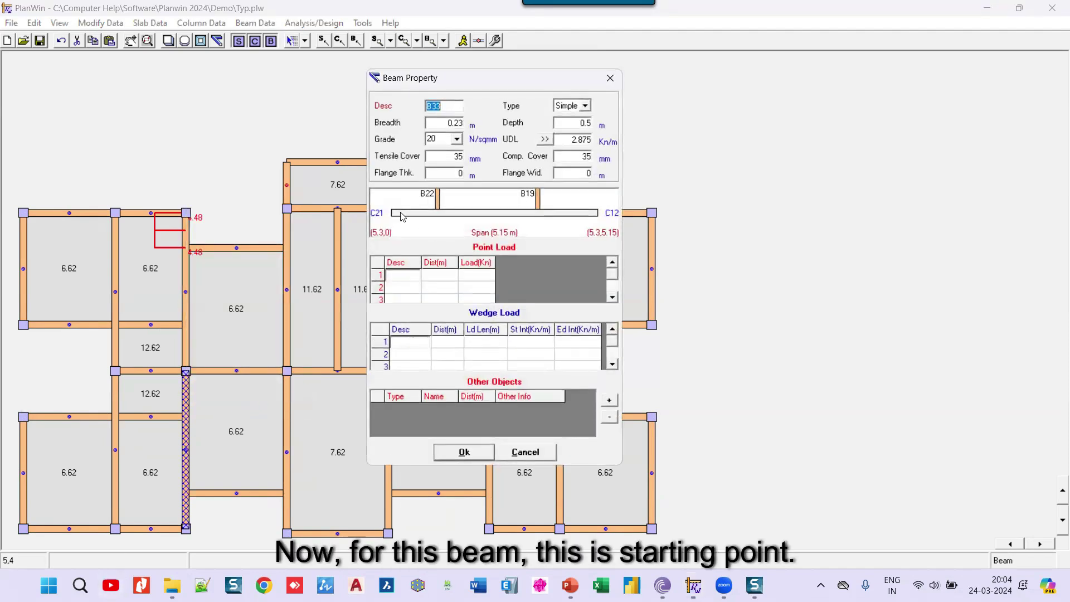
left_click(407, 341)
type("w1")
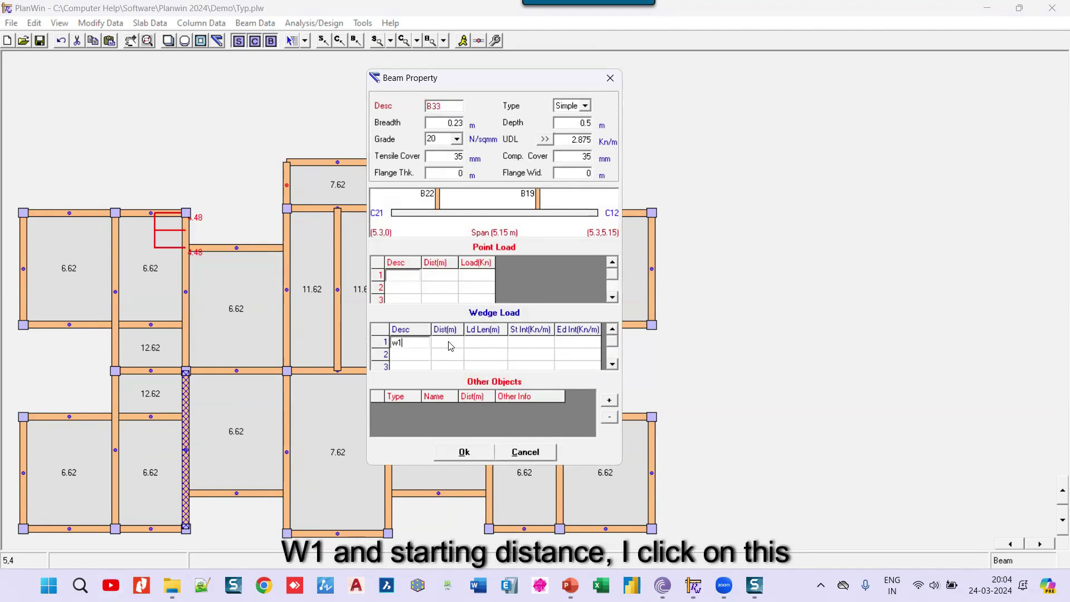
left_click(450, 346)
left_click(401, 214)
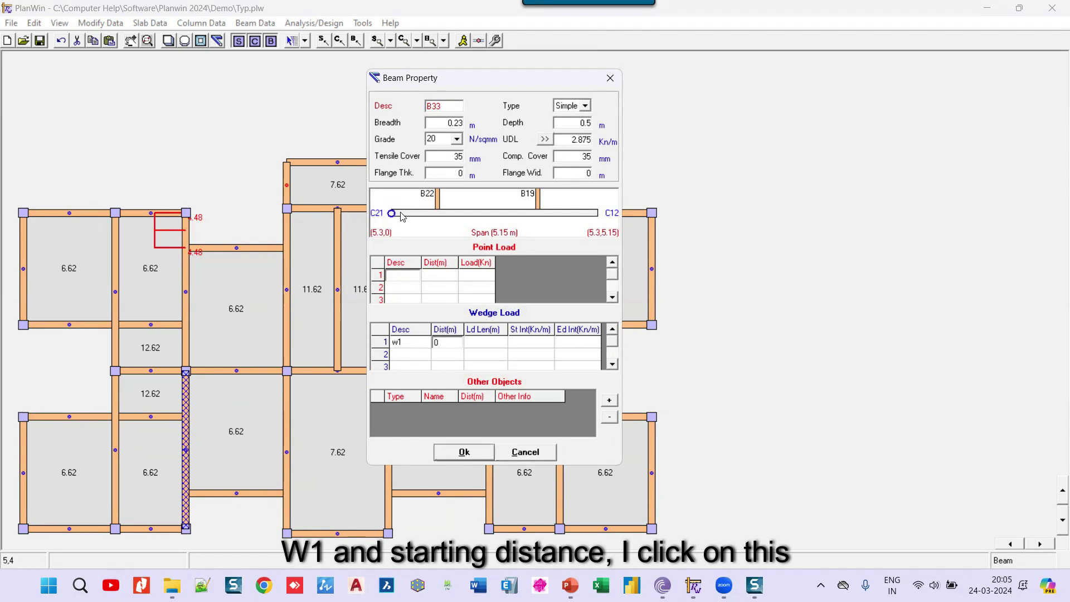
left_click(486, 343)
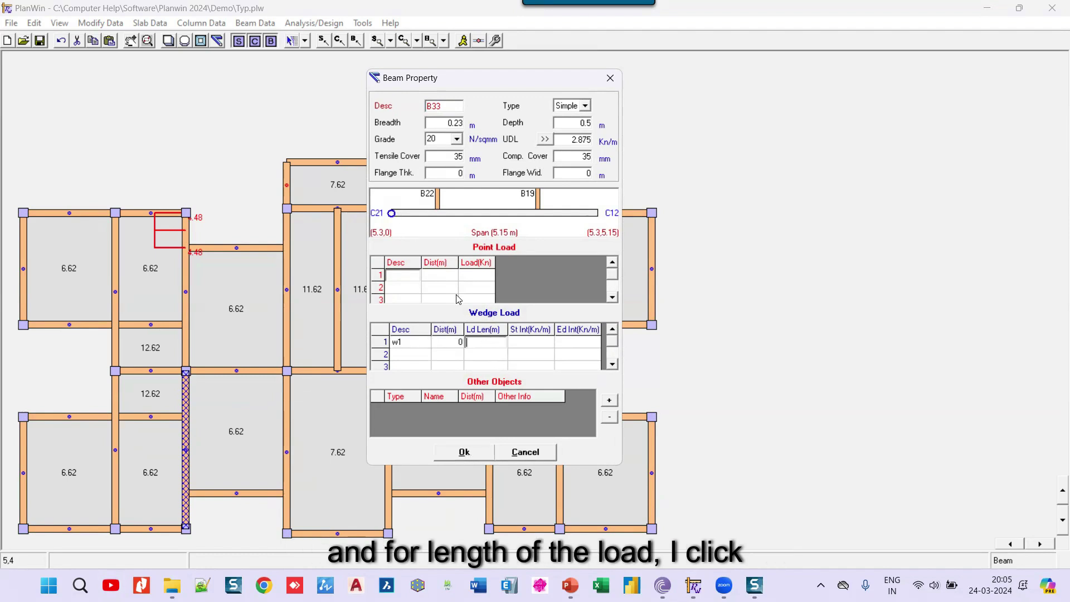
left_click(438, 214)
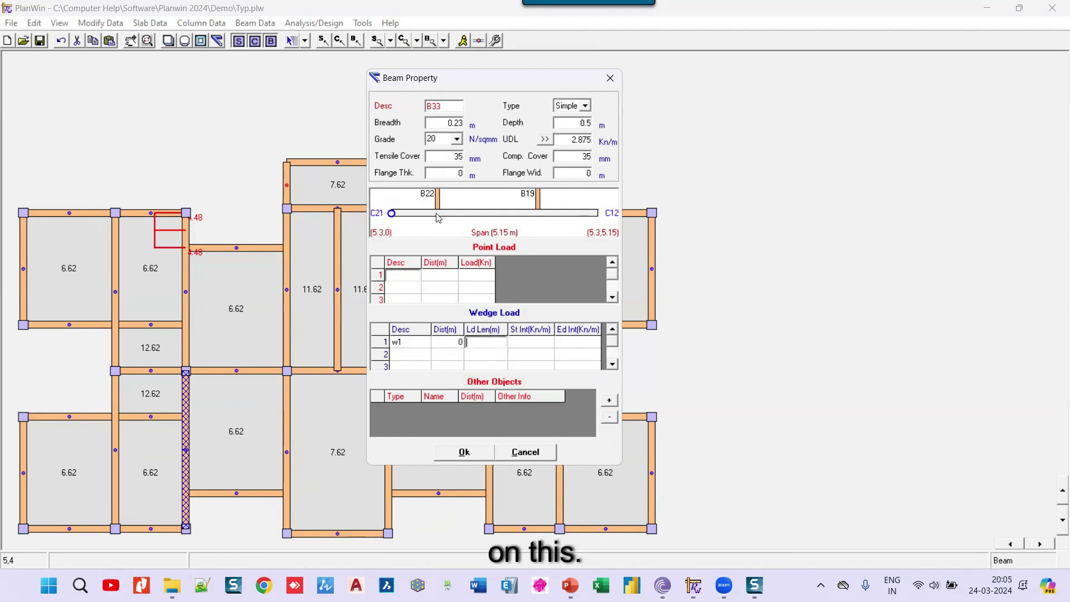
- Set the start and end intensity of beam B33's wedge load w1 to 4.48 kN/m and apply the properties
left_click(534, 345)
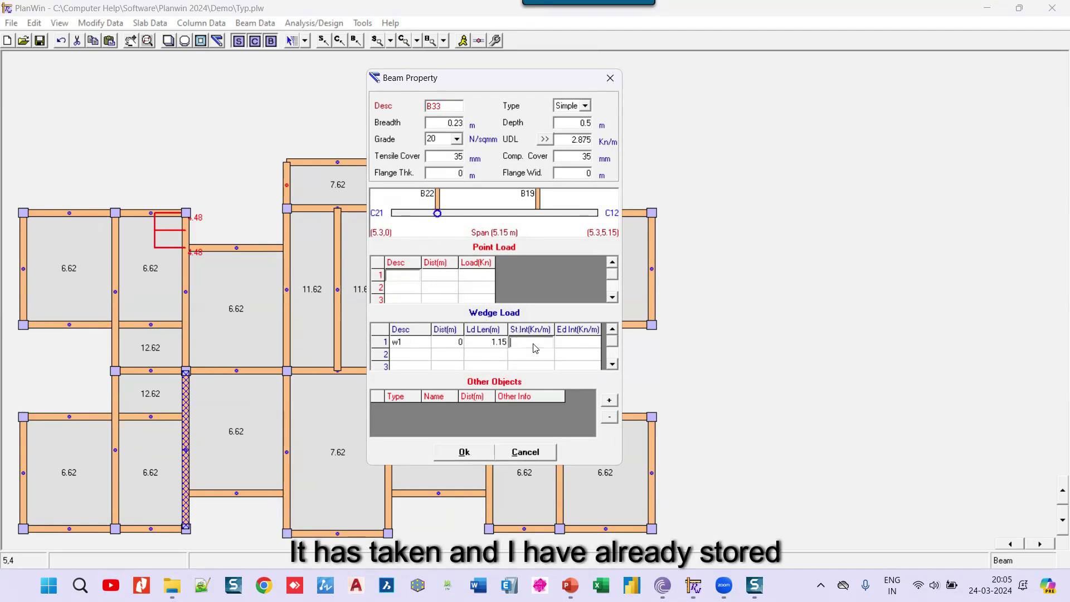
type("4.48")
left_click(563, 344)
key("ctrl+v")
left_click(482, 453)
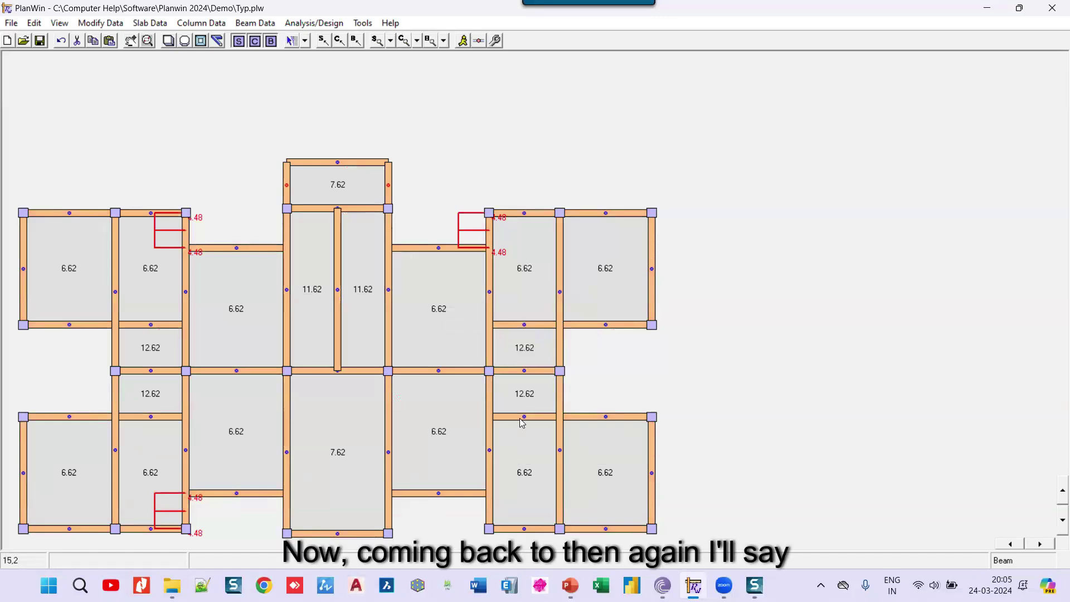
- Copy the wedge load of beam B33 onto the matching beam B42
right_click(186, 425)
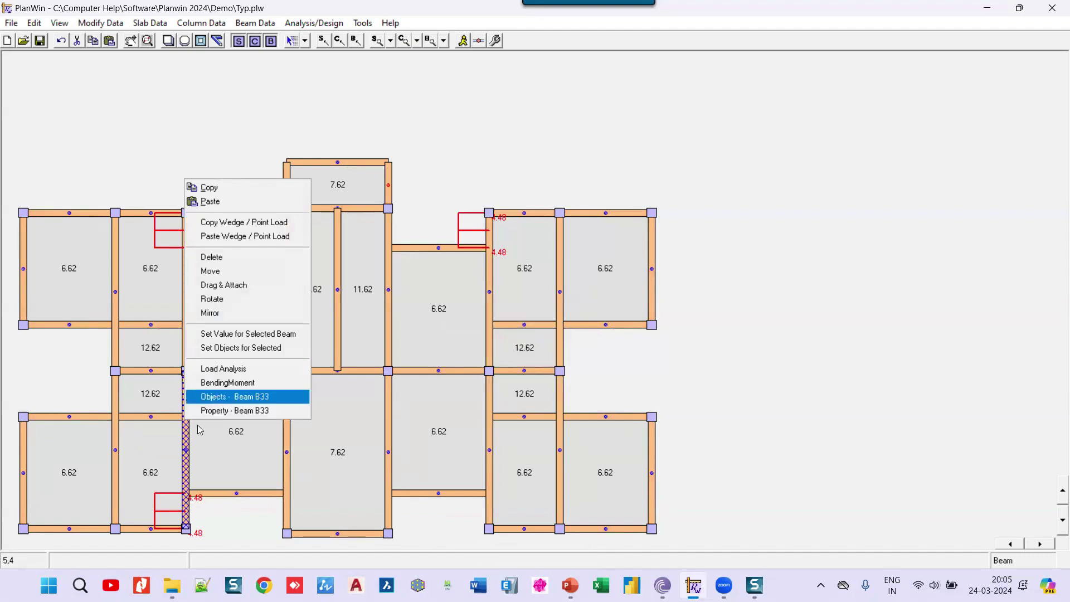
left_click(244, 222)
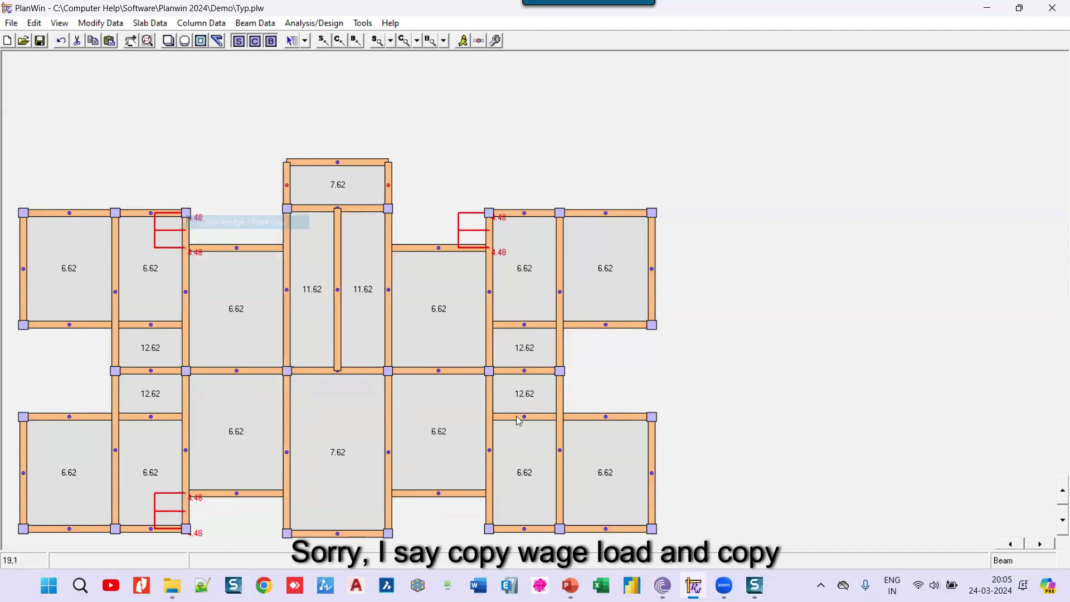
right_click(490, 425)
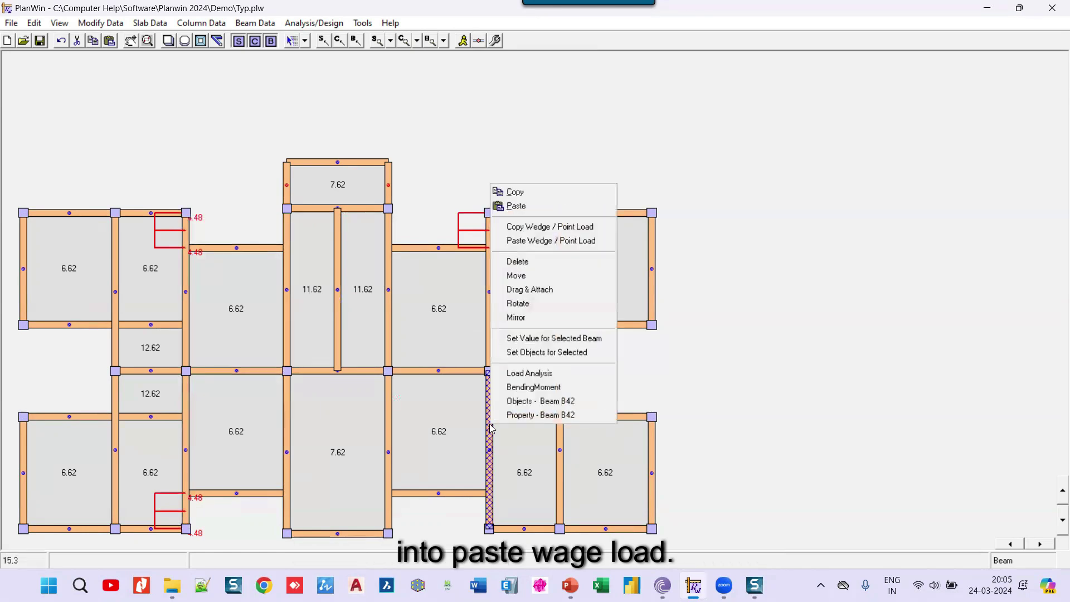
left_click(556, 241)
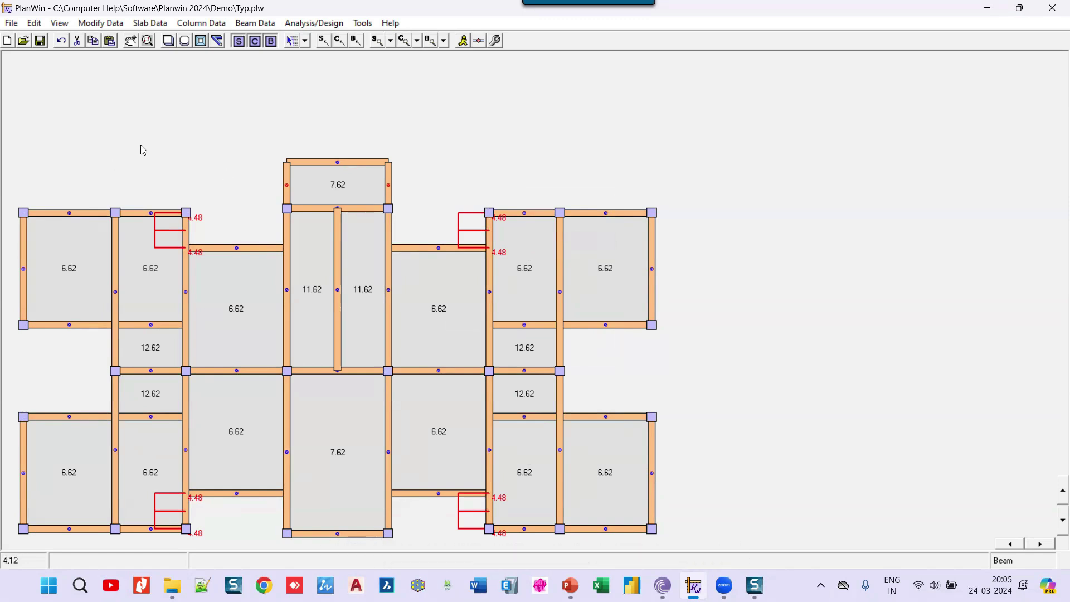
- Display the beam UDL values and enter wedge load w1 on beam B32, starting at 0 m from C11 with a load length of 1.5 m
left_click(445, 41)
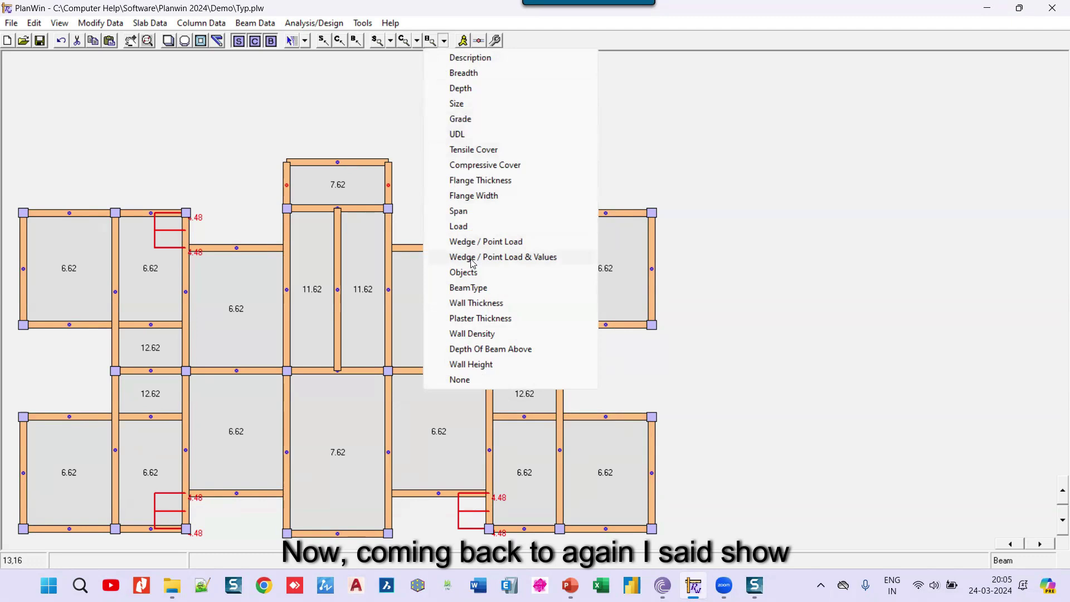
left_click(463, 134)
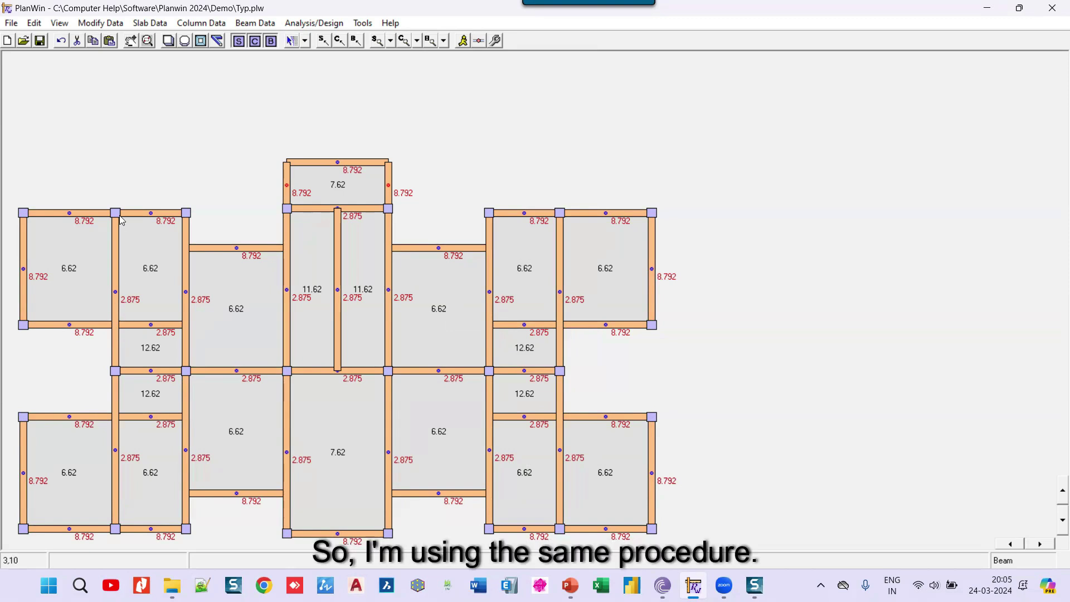
right_click(116, 345)
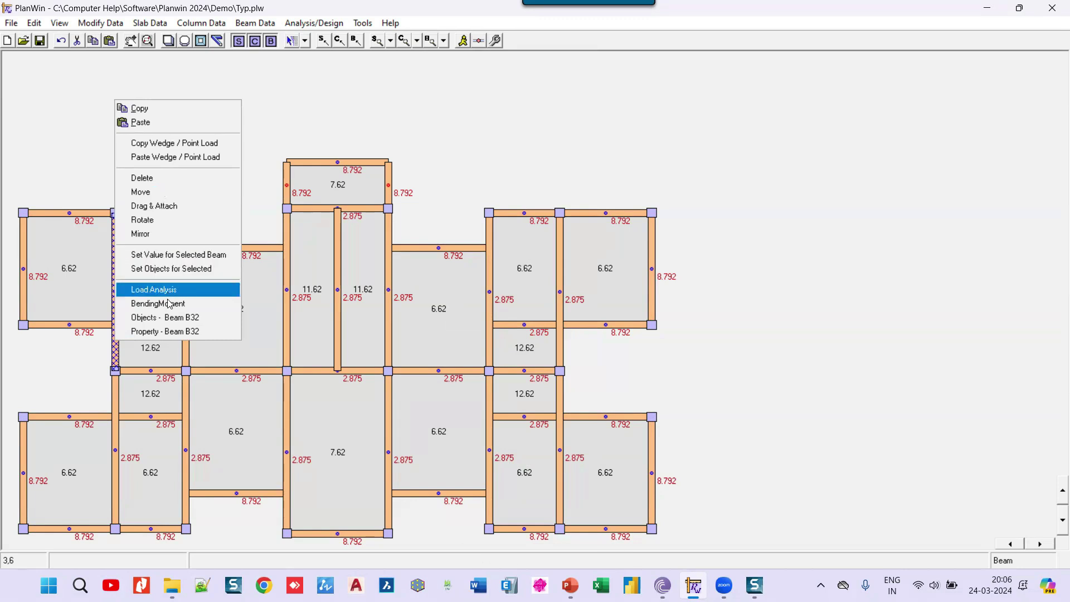
left_click(165, 332)
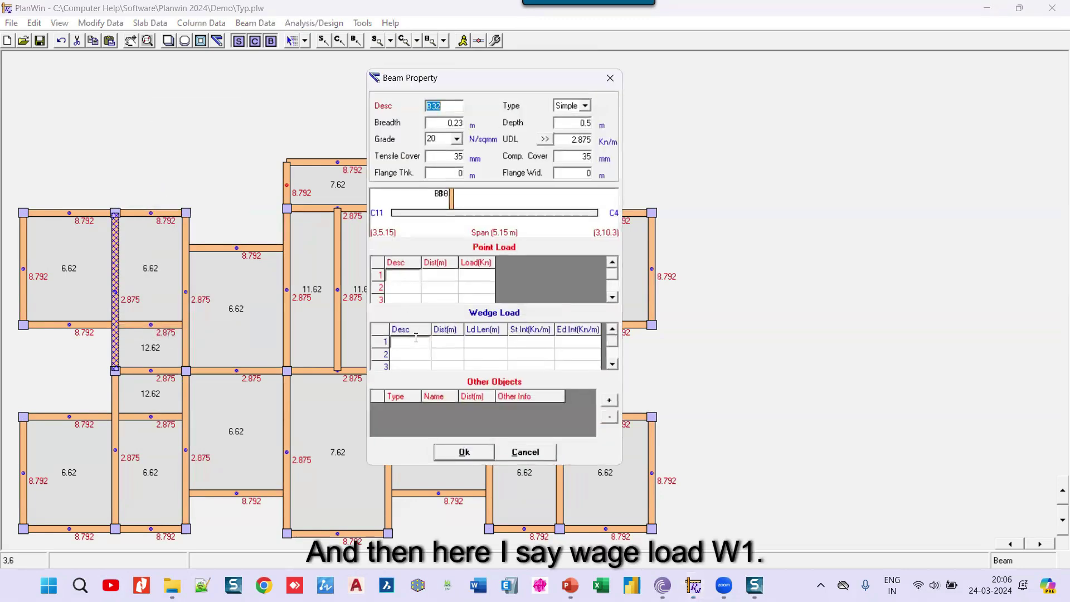
left_click(415, 342)
type("w1")
left_click(453, 345)
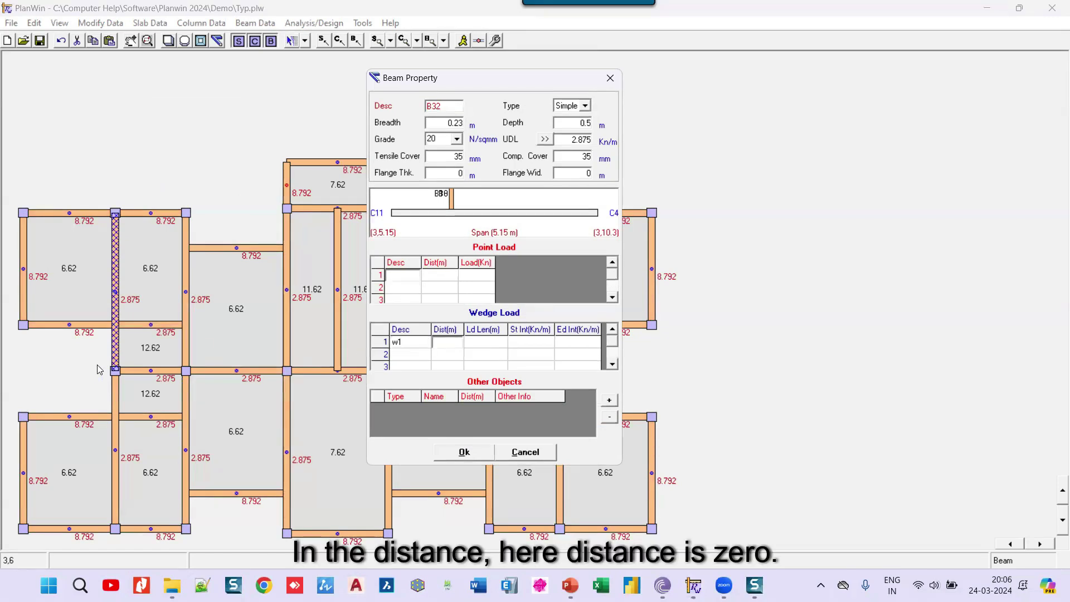
type("0")
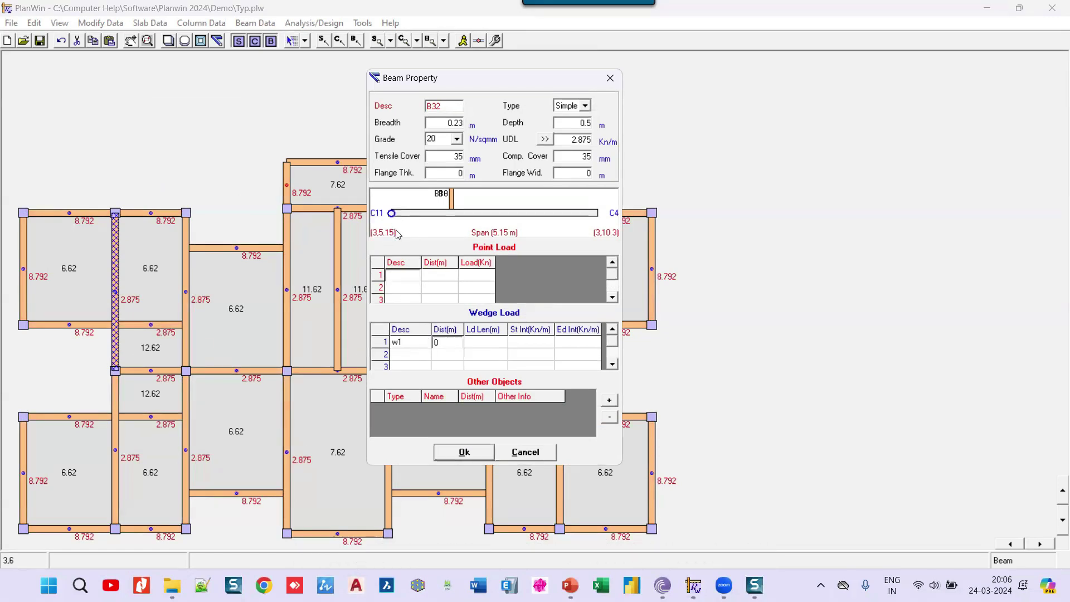
left_click(480, 345)
type("1.5")
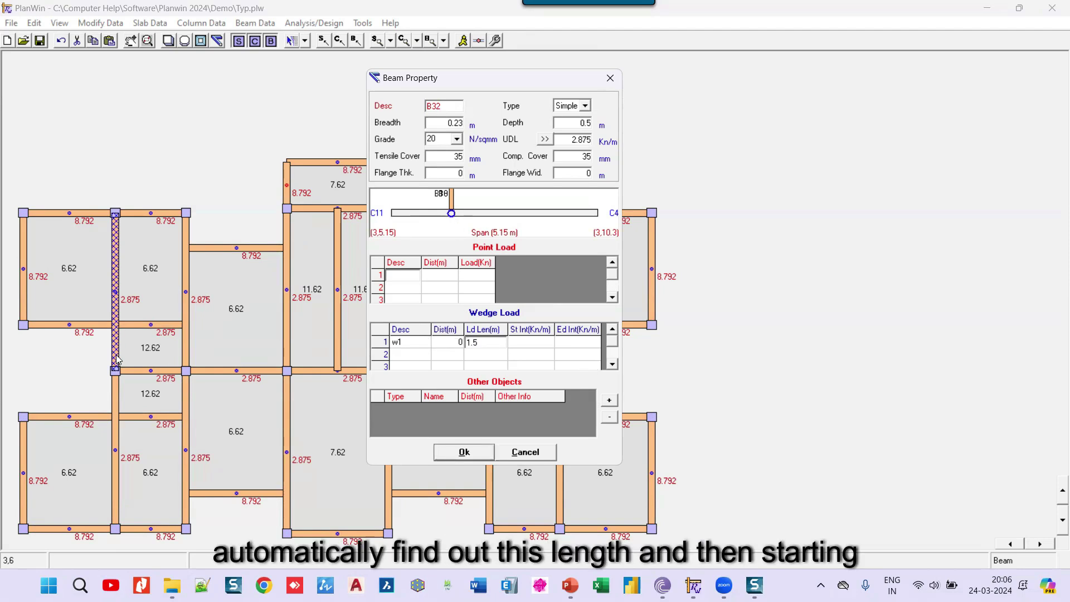
- Set the start and end intensity of beam B32's wedge load w1 to 4.48 kN/m and apply the properties
left_click(541, 343)
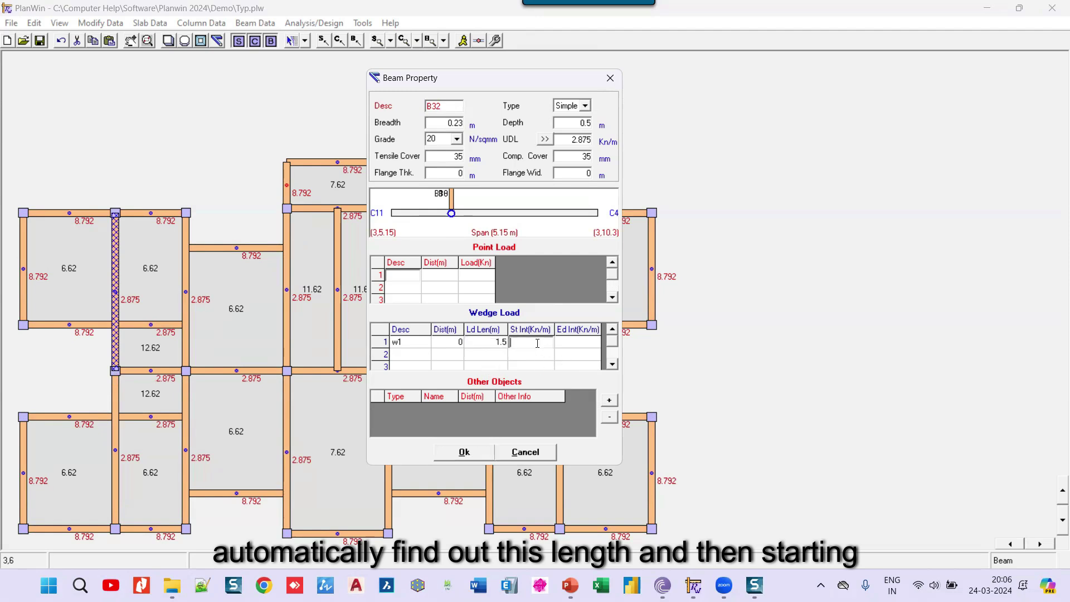
type("4.48")
key("Tab")
type("4.48")
left_click(464, 453)
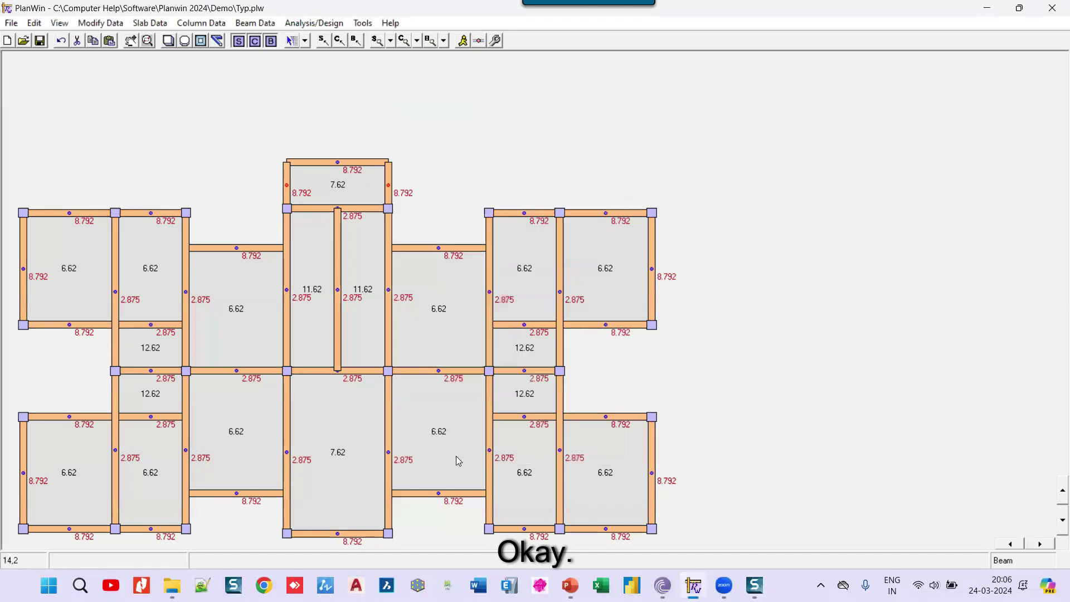
- Display the wedge and point loads with values again, and copy the wedge load of beam B32 onto beam B45
left_click(445, 41)
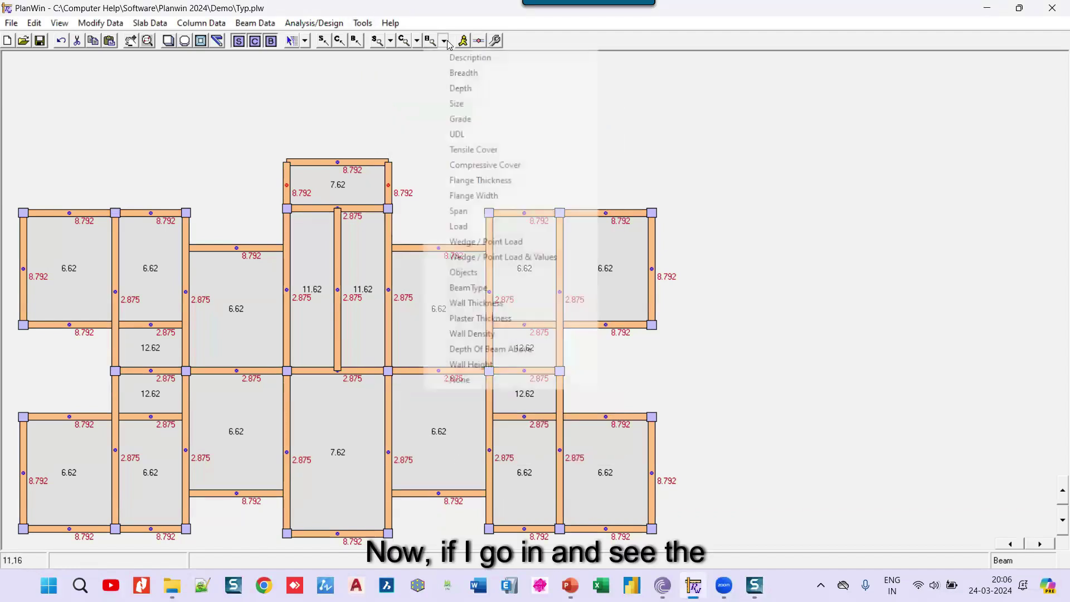
left_click(482, 257)
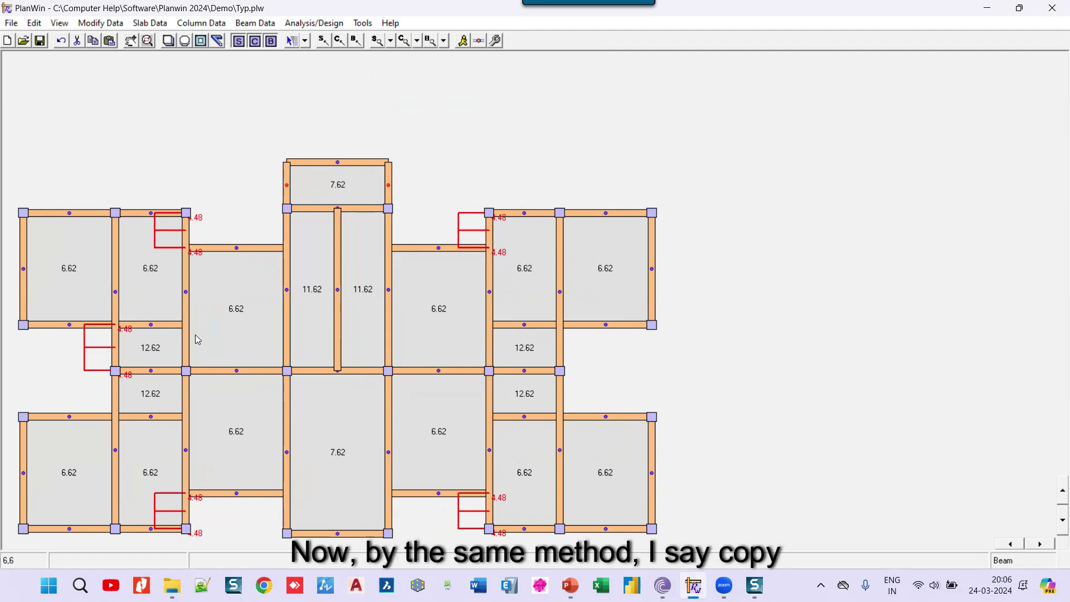
right_click(114, 274)
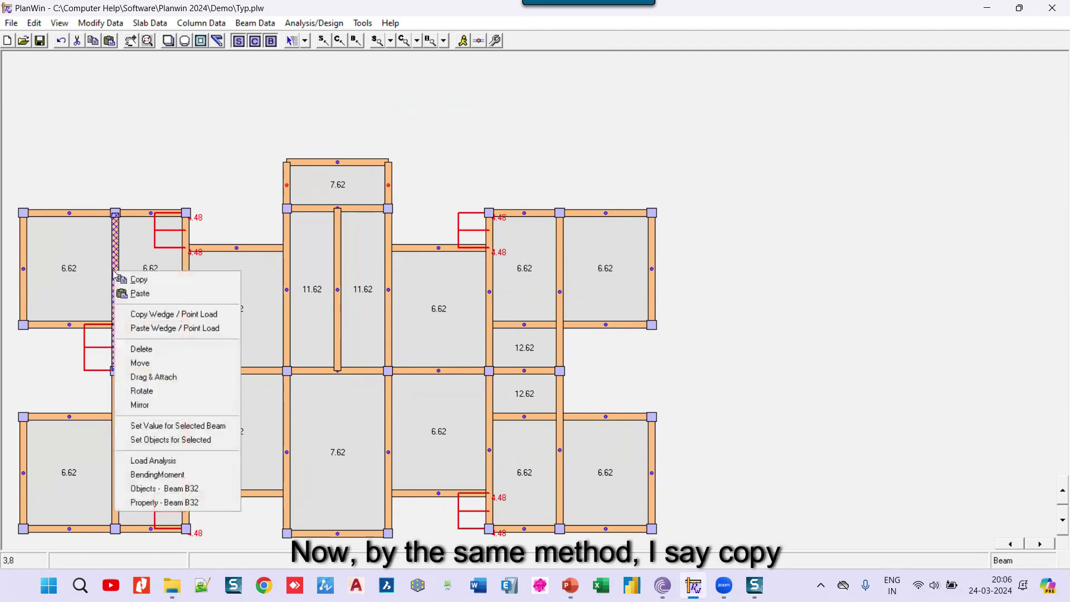
left_click(162, 314)
right_click(560, 345)
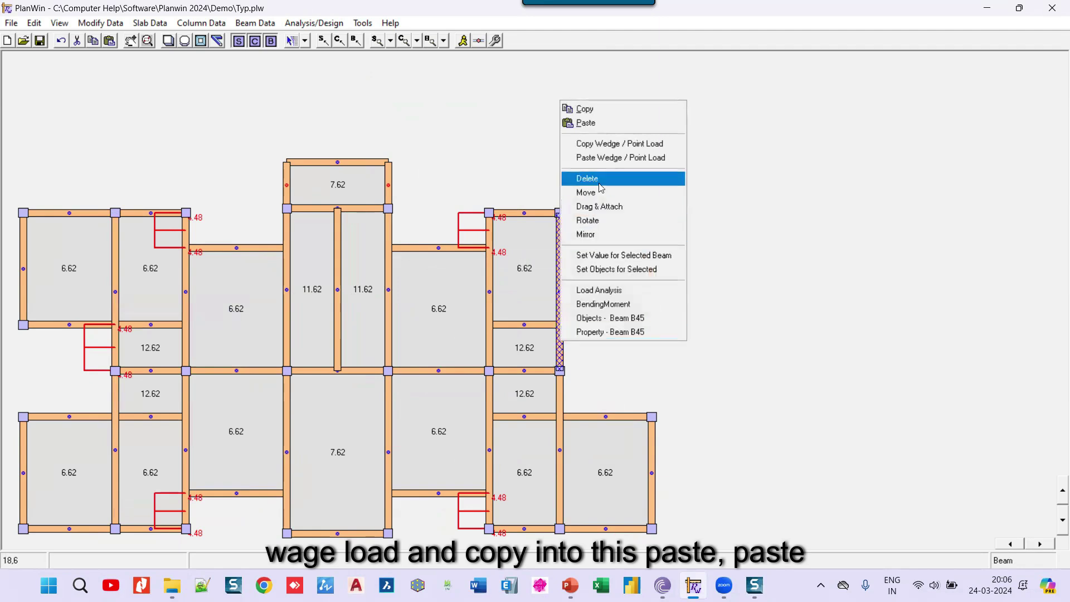
left_click(607, 158)
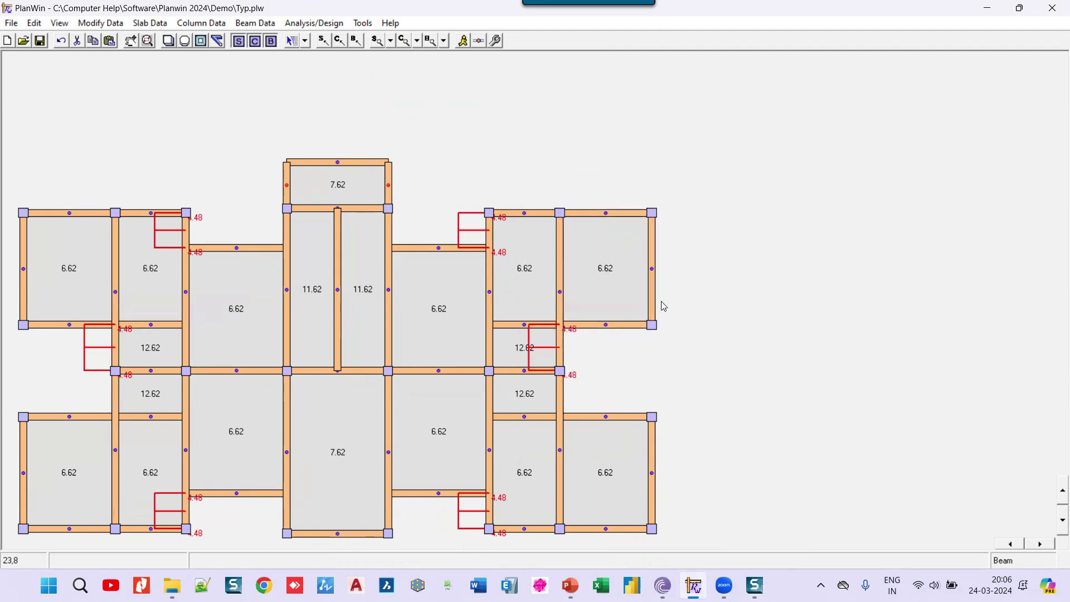
- Enter wedge load w1 on beam B31, starting 3.65 m from C20 at the junction with beam B18
right_click(116, 400)
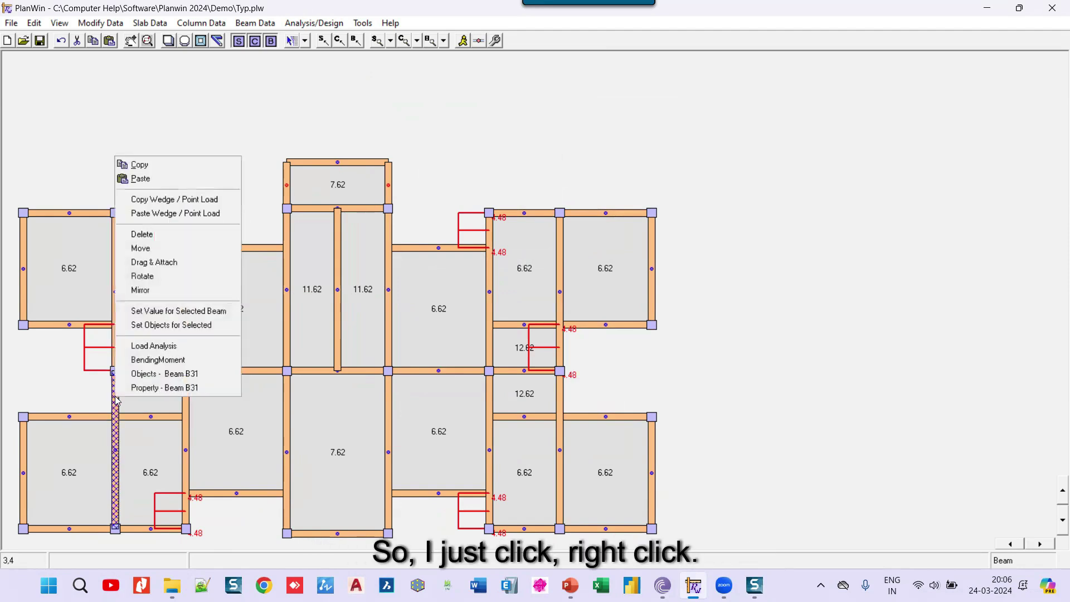
left_click(178, 388)
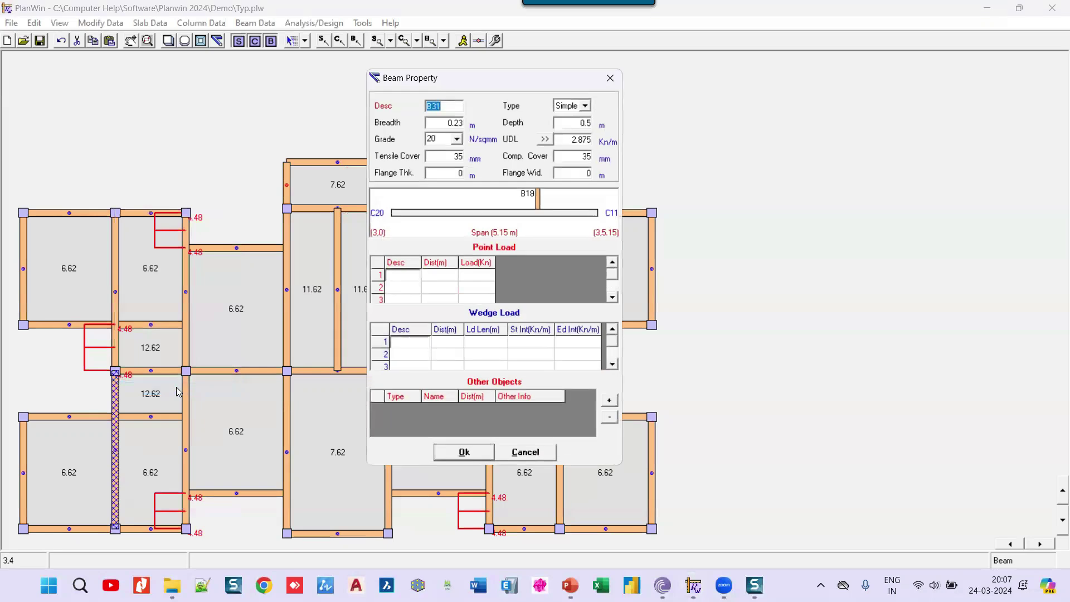
left_click(416, 341)
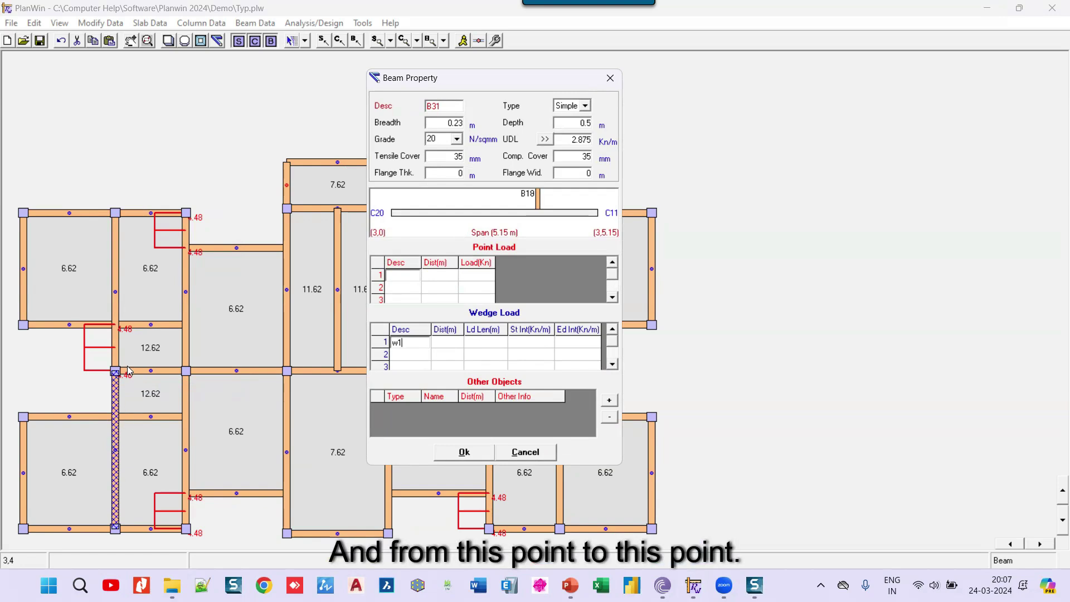
left_click(446, 342)
left_click(546, 214)
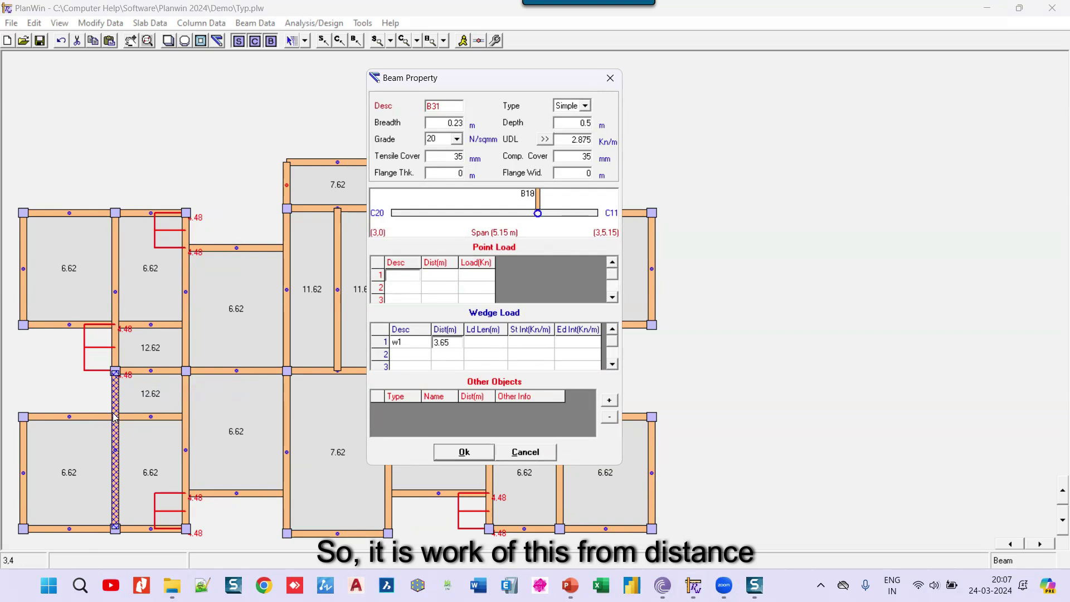
- Give beam B31's wedge load w1 a load length of 1.5 m and start and end intensities of 4.48 kN/m, and apply the properties
left_click(476, 340)
type("1.5")
left_click(530, 341)
type("4.48")
left_click(563, 344)
type("4.48")
left_click(464, 452)
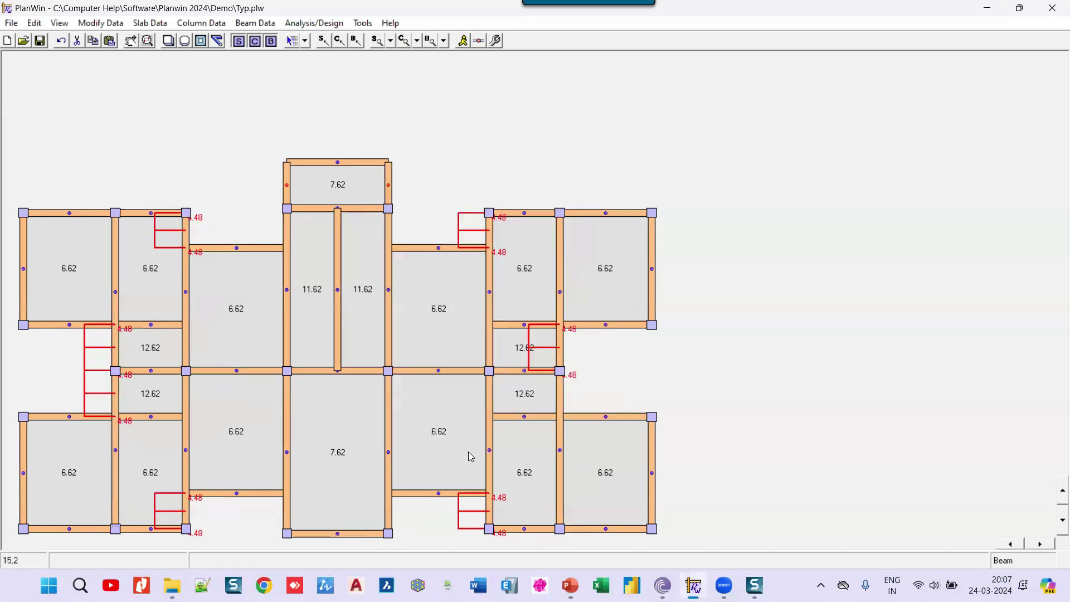
- Copy the wedge load of beam B31 onto the matching beam B44
right_click(116, 396)
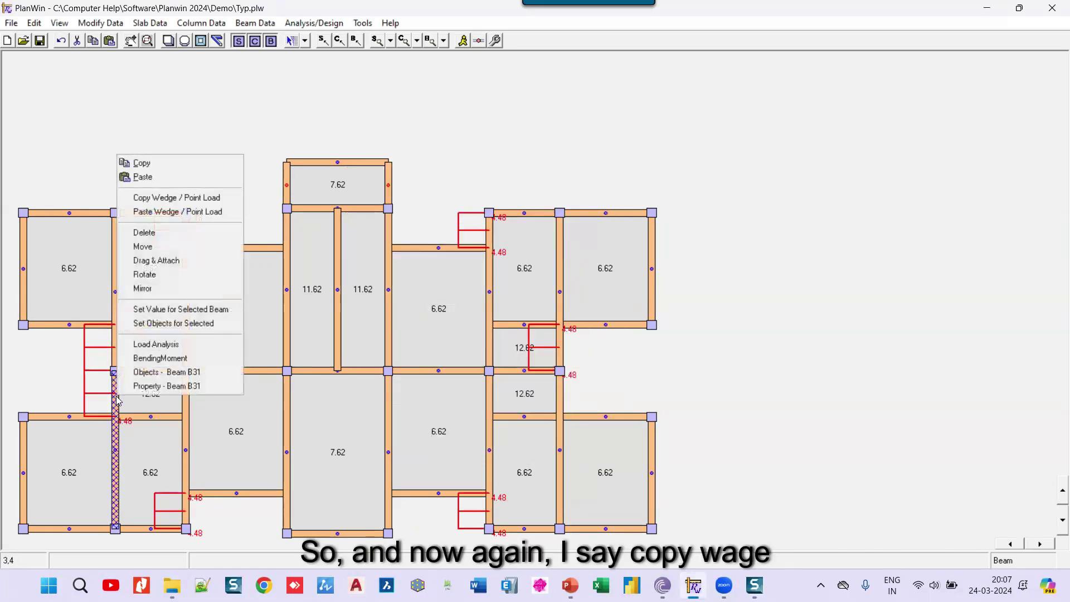
left_click(177, 198)
right_click(561, 405)
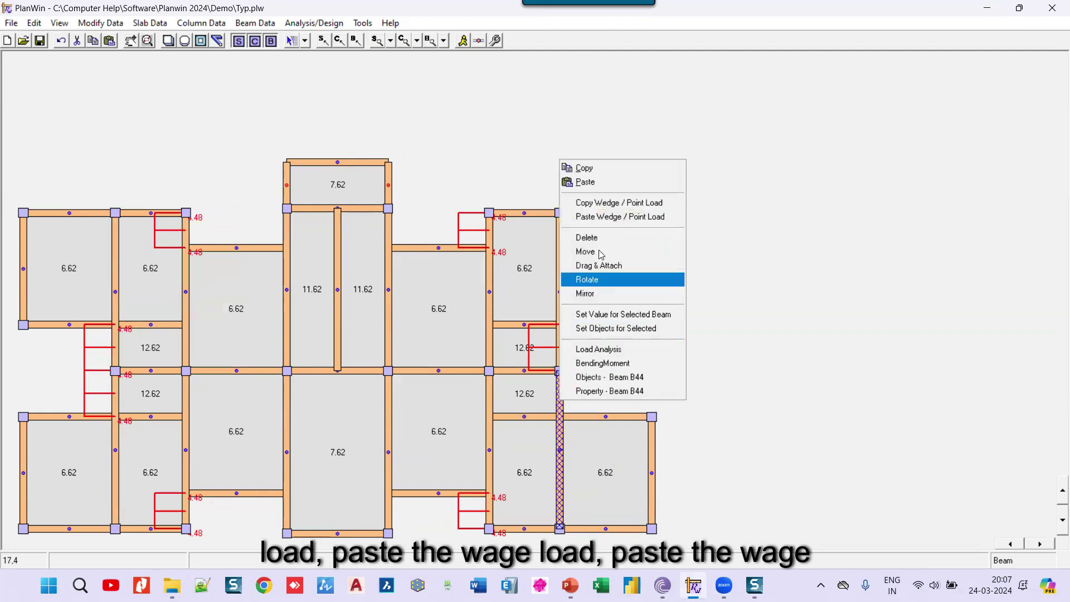
left_click(608, 216)
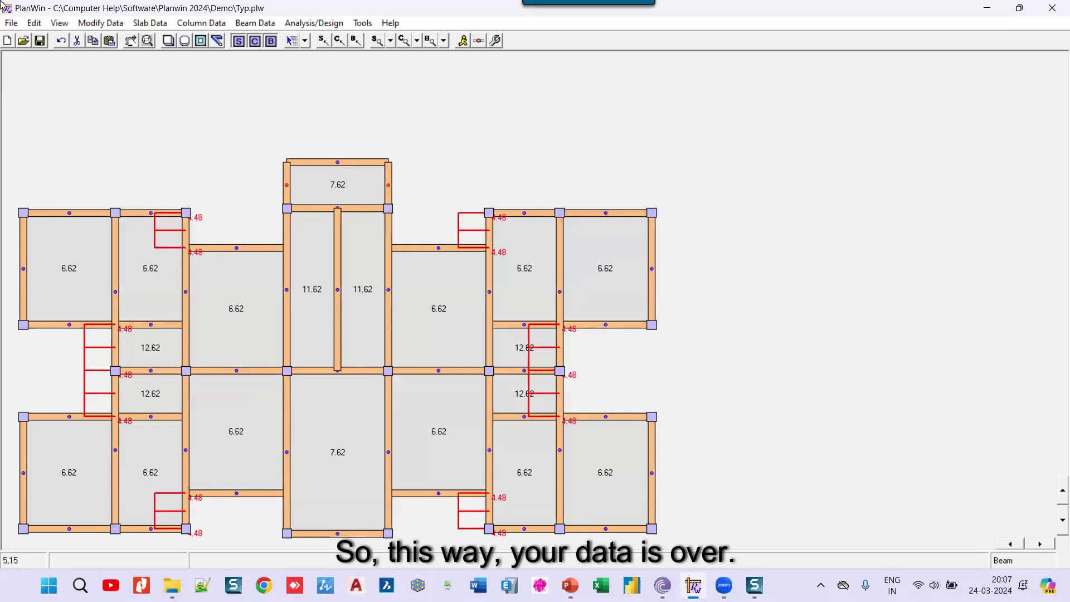
- Save the plan under the new name Terrace in the Demo folder, and run the analysis through to its summary
left_click(12, 22)
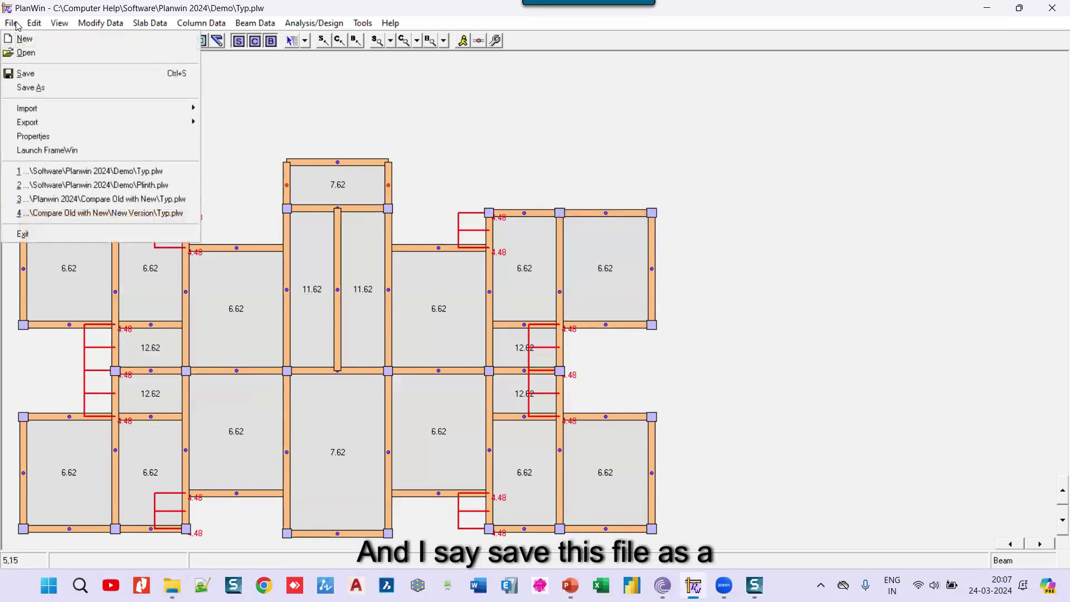
left_click(38, 87)
type("Terrace")
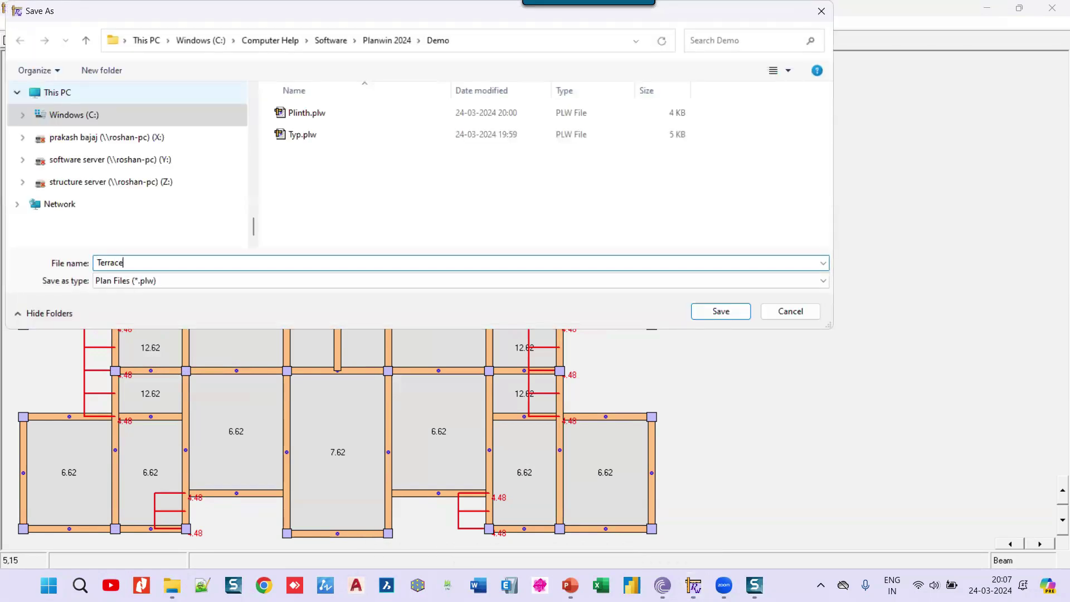
left_click(728, 311)
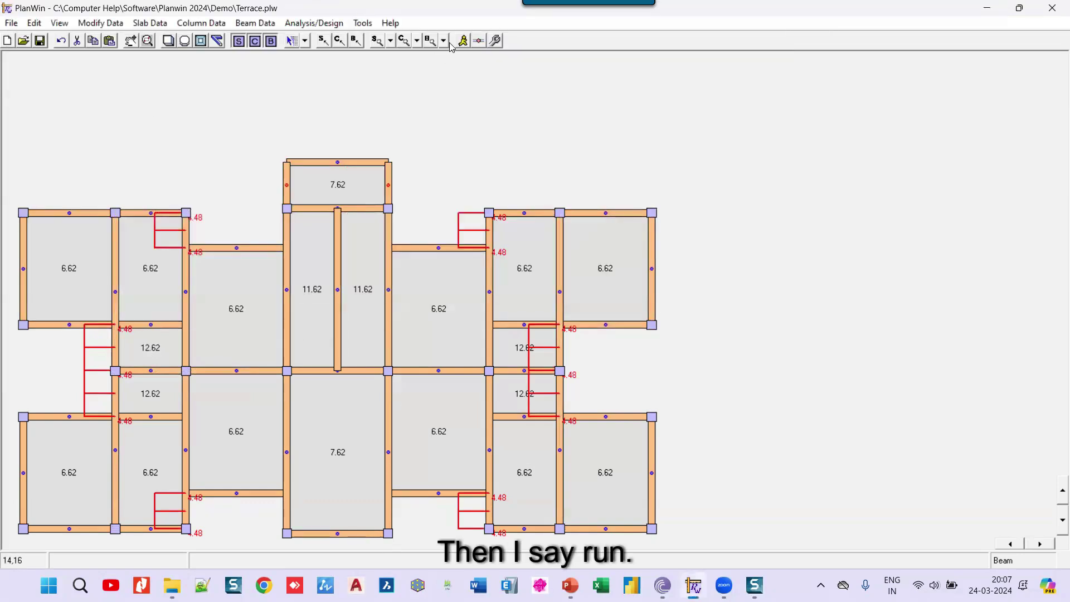
left_click(463, 41)
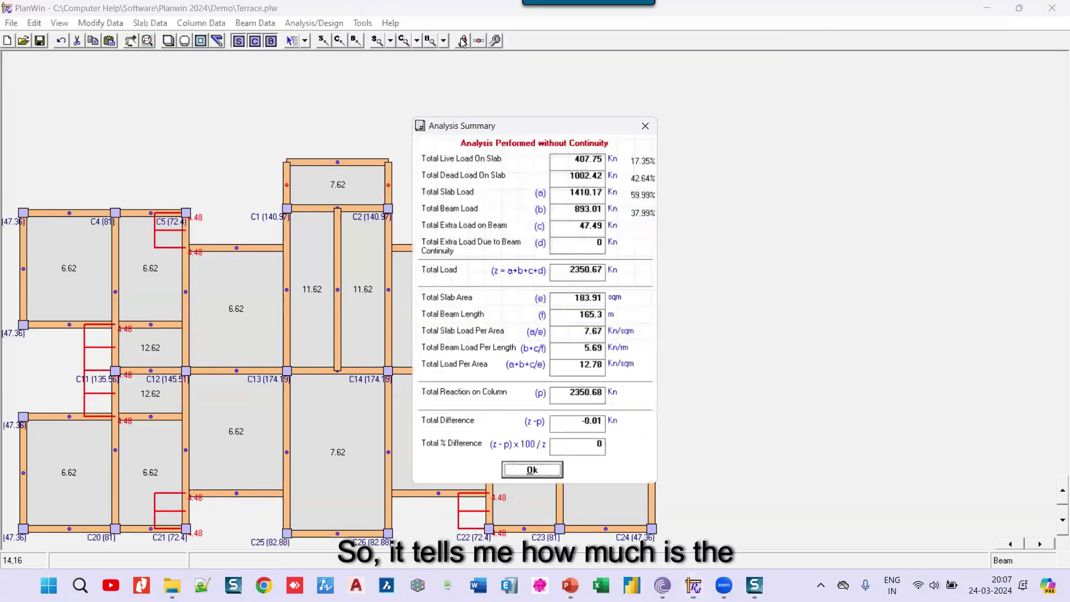
left_click(531, 471)
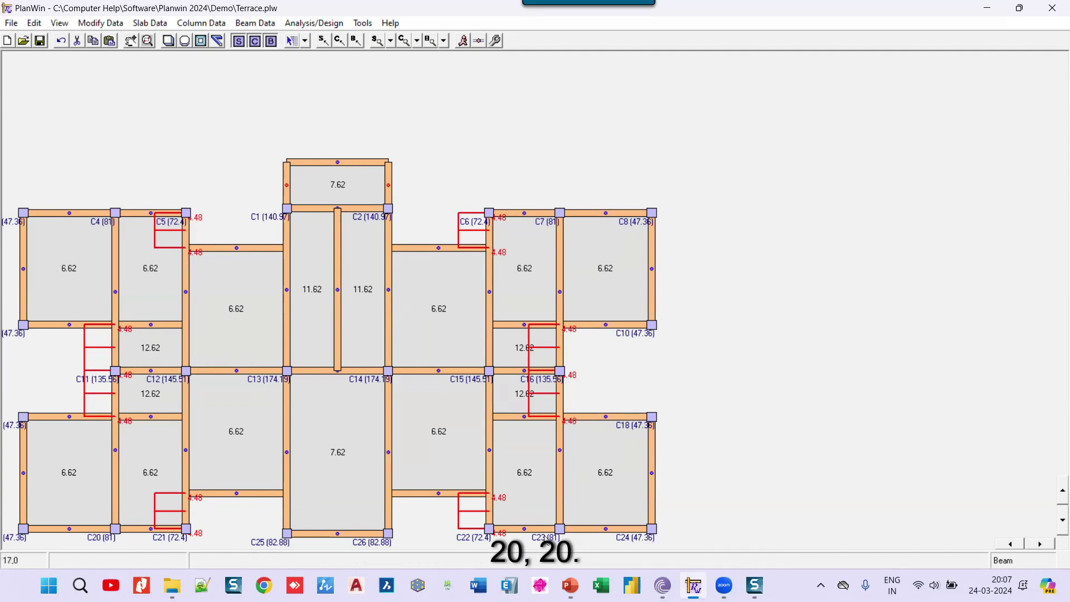
- Examine the load analysis of beams B34 and B4, which meet at column C5, for their end reactions
right_click(187, 266)
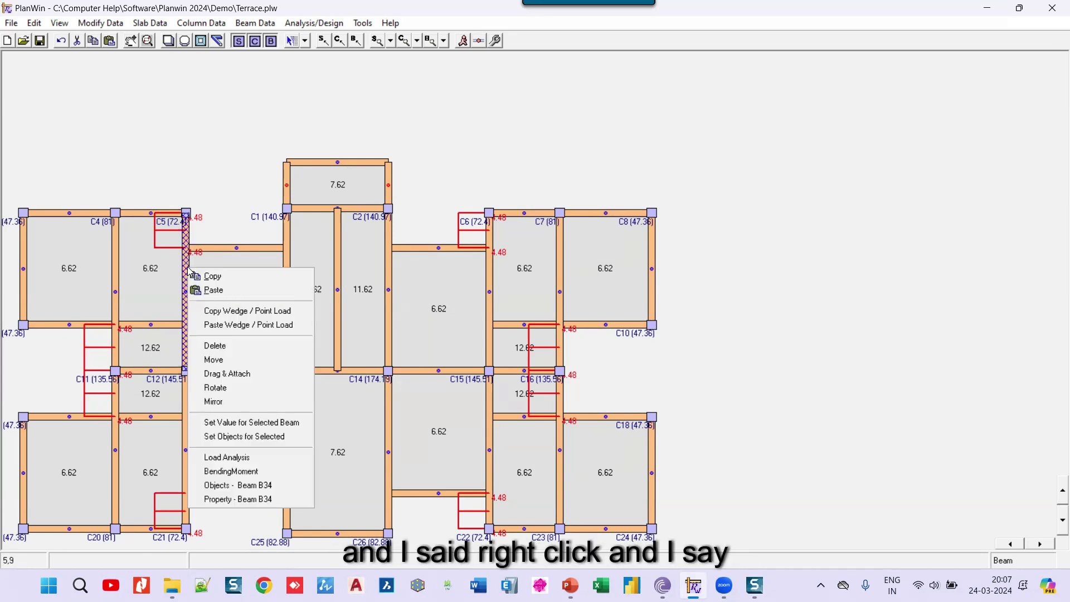
left_click(265, 458)
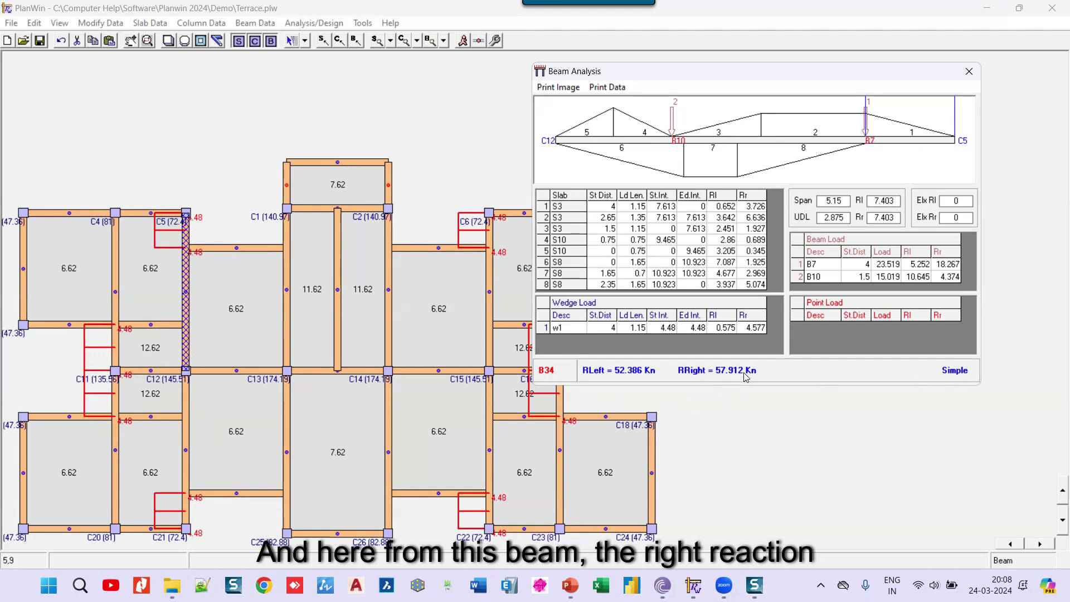
left_click(970, 69)
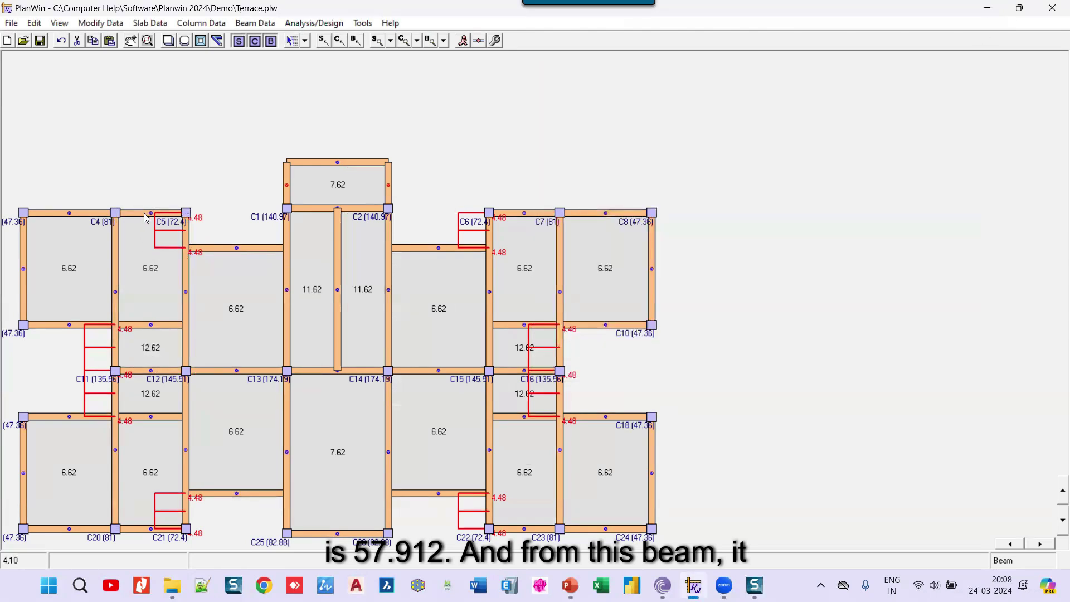
right_click(144, 215)
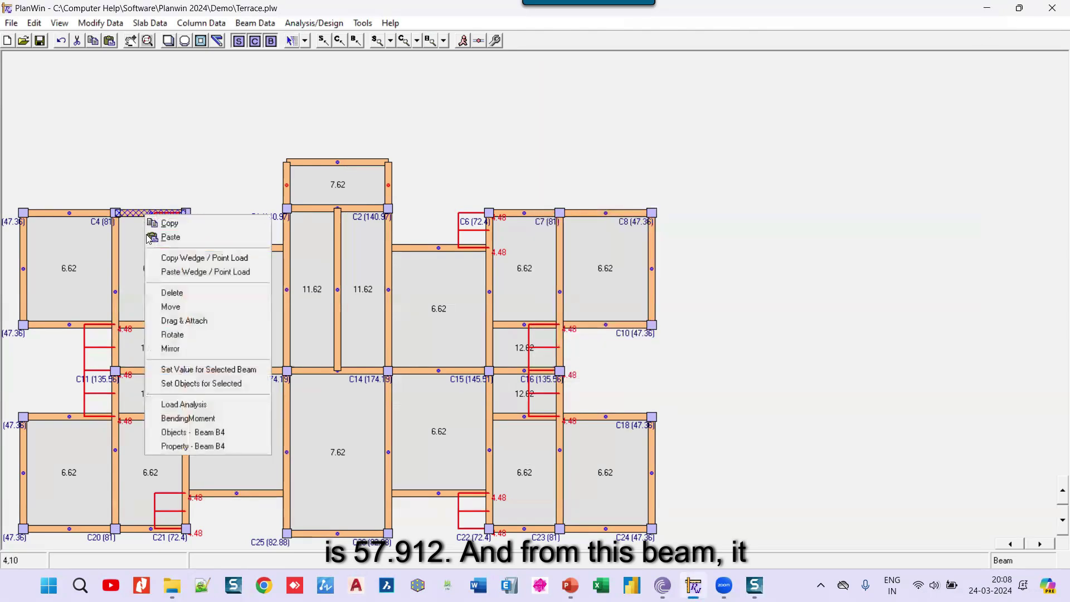
left_click(191, 405)
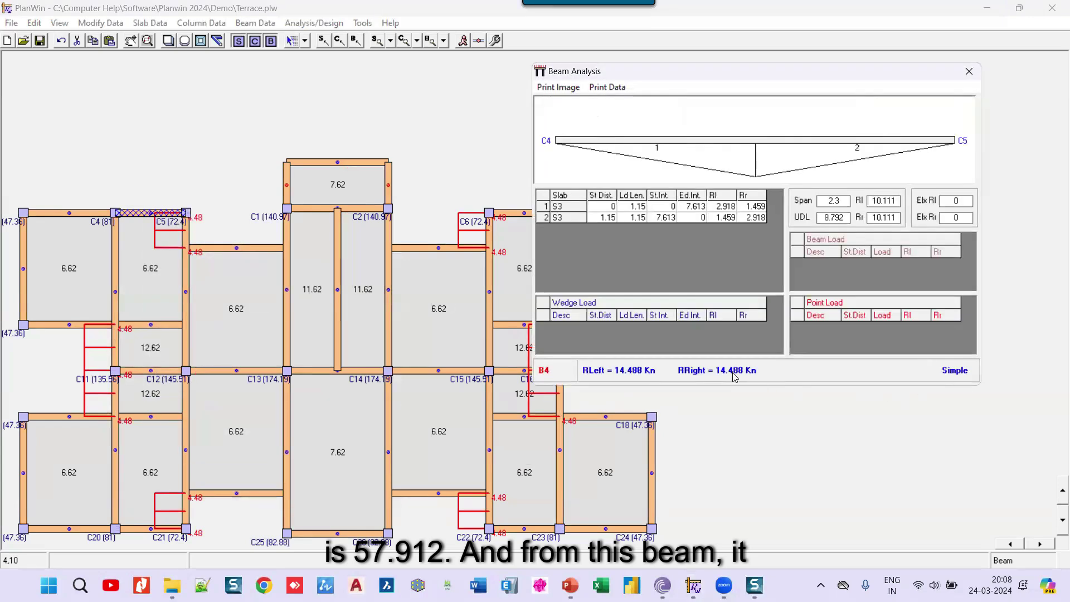
left_click(969, 72)
- Examine the load analysis of column C5 for the reactions contributed by its beams
right_click(187, 215)
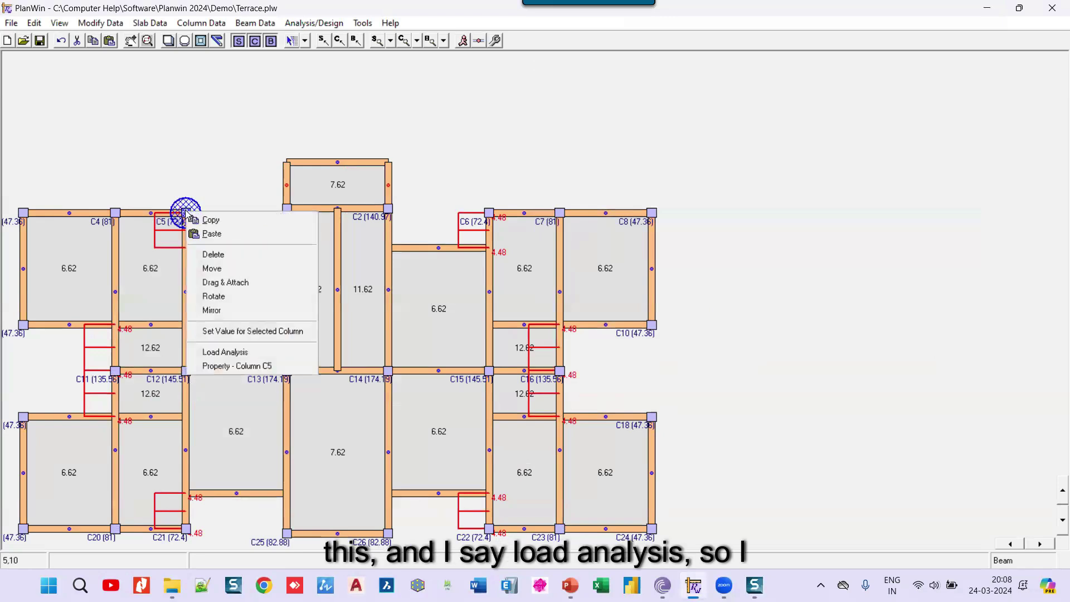
left_click(249, 350)
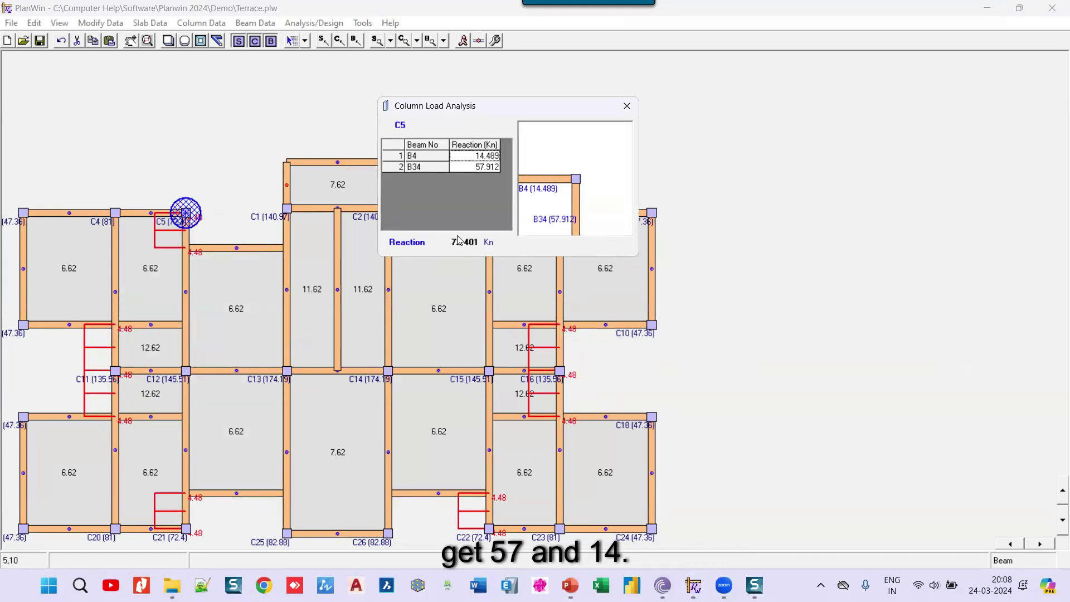
left_click(633, 107)
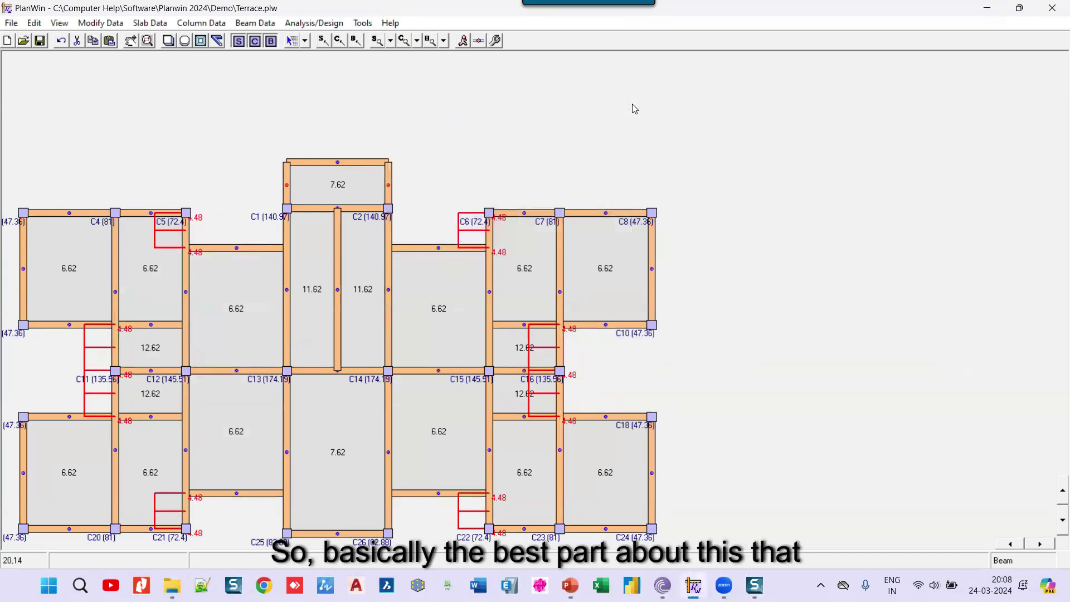